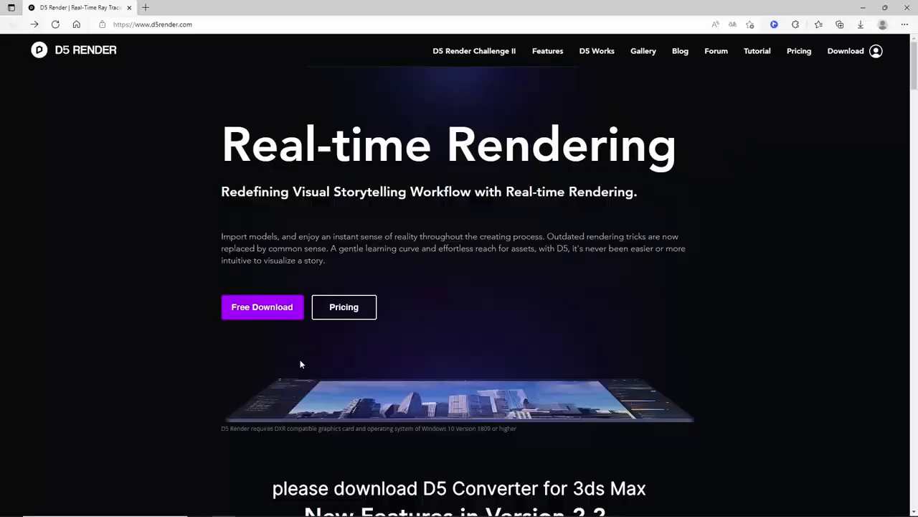
Download the 3ds Max D5 converter from d5render.com and view D5's converter plugin list.
click(279, 316)
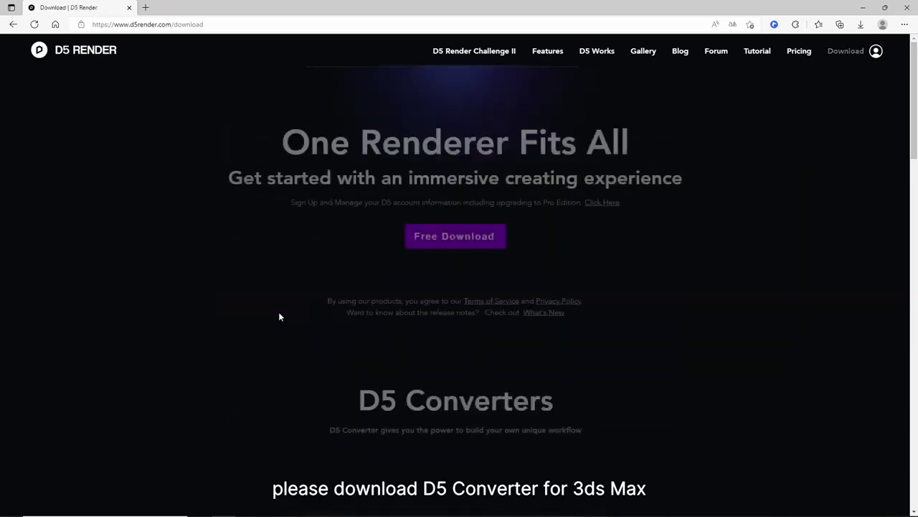
scroll(419, 322, down, 3)
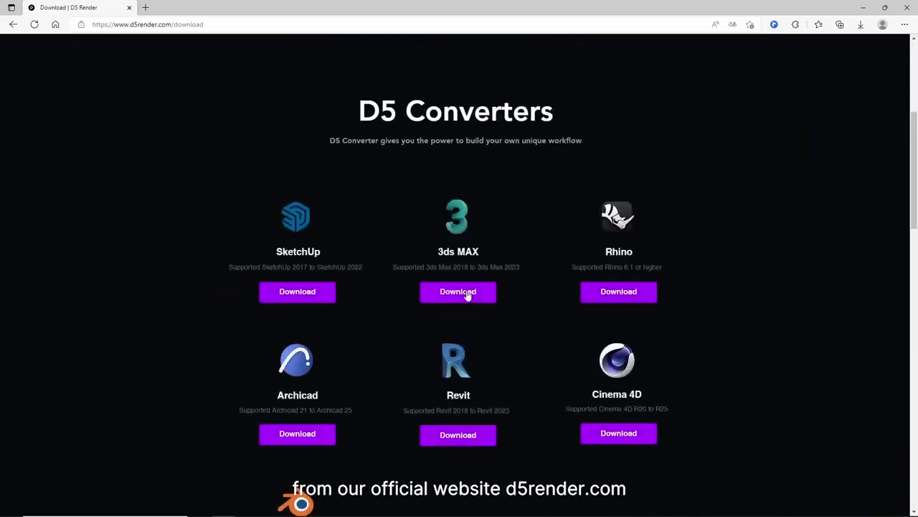
click(466, 294)
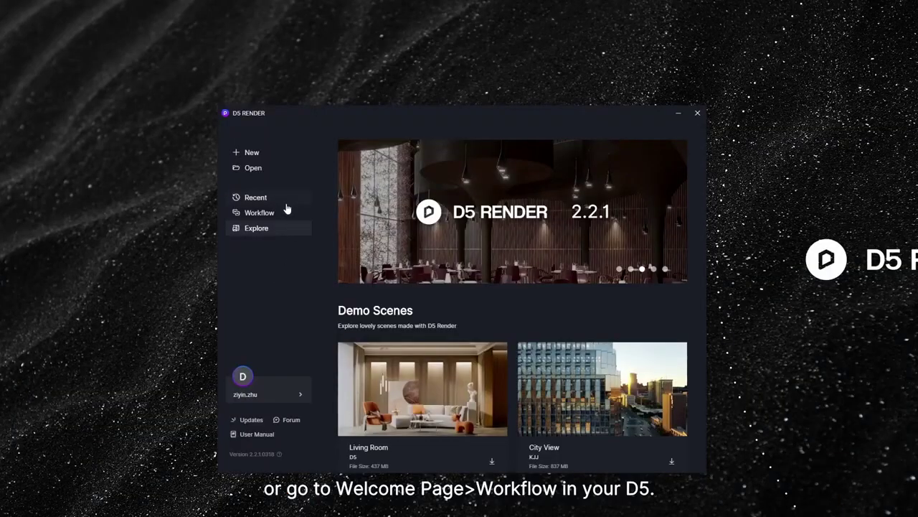
click(286, 208)
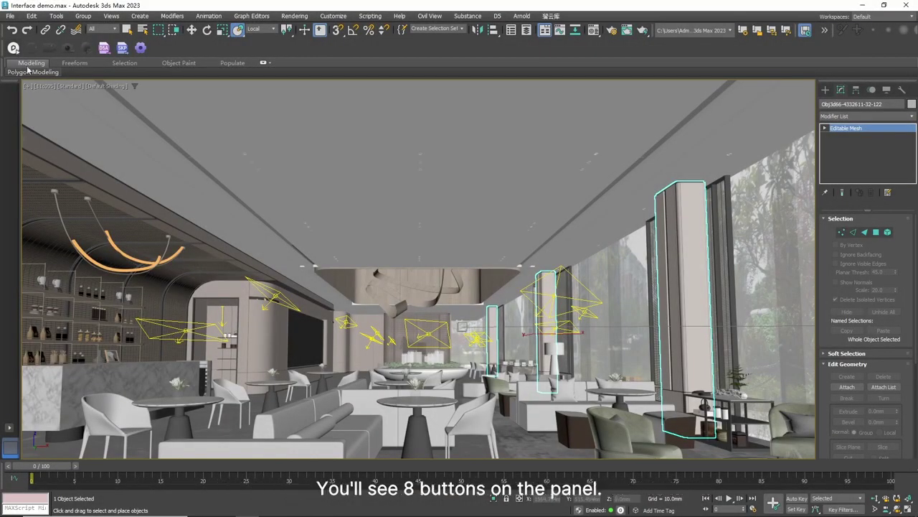
Start D5 Render from the 3ds Max converter toolbar as a new project.
click(15, 48)
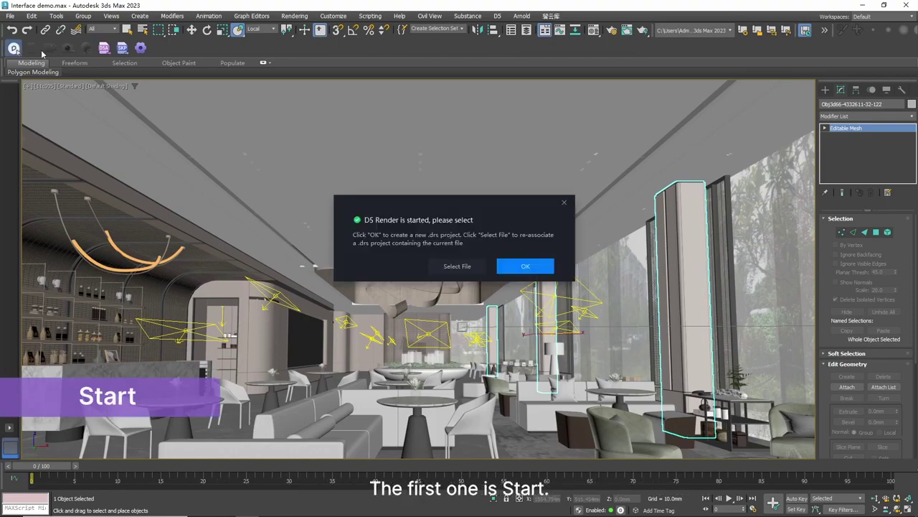
click(527, 266)
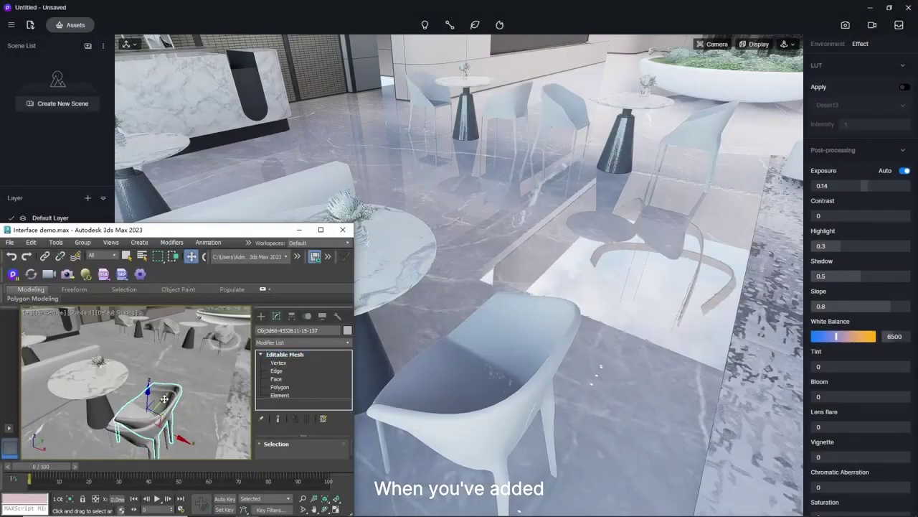
Confirm the chair clone in 3ds Max and sync it into D5.
click(189, 417)
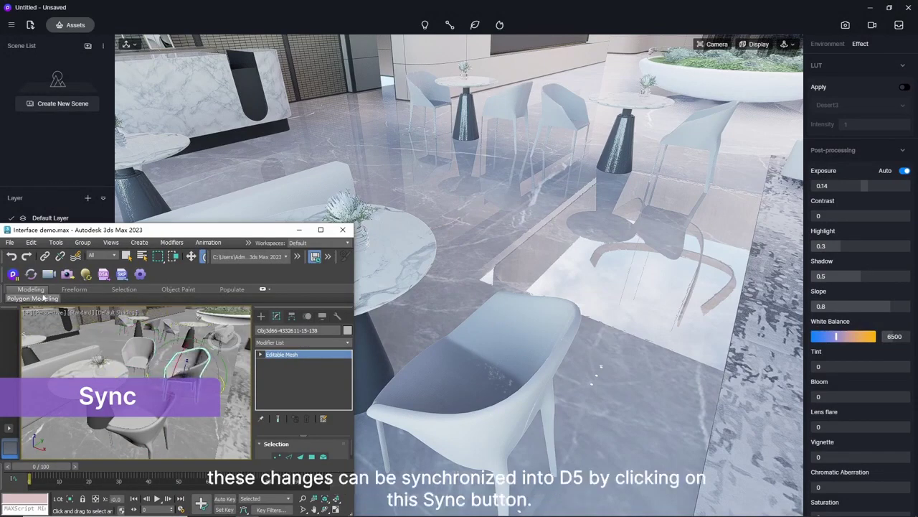
click(31, 273)
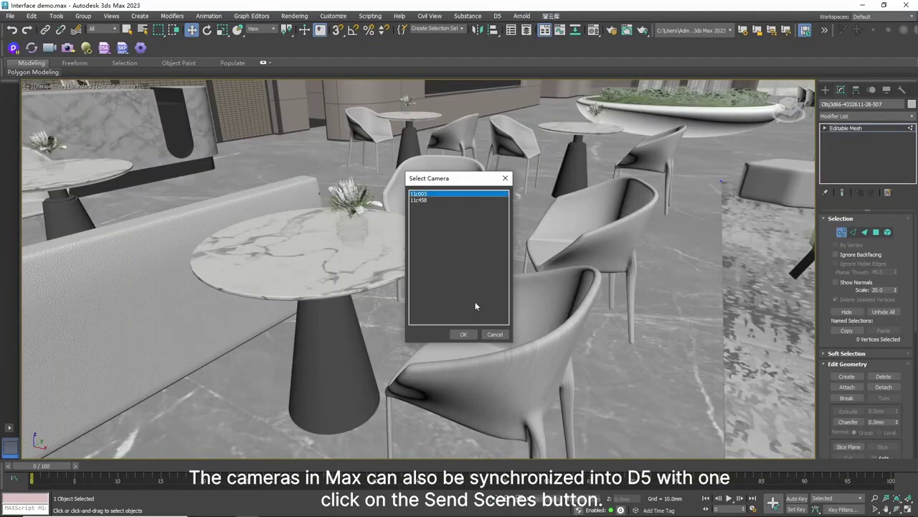
Send Max cameras 11c005 and 11c458 to D5 as scenes.
click(463, 334)
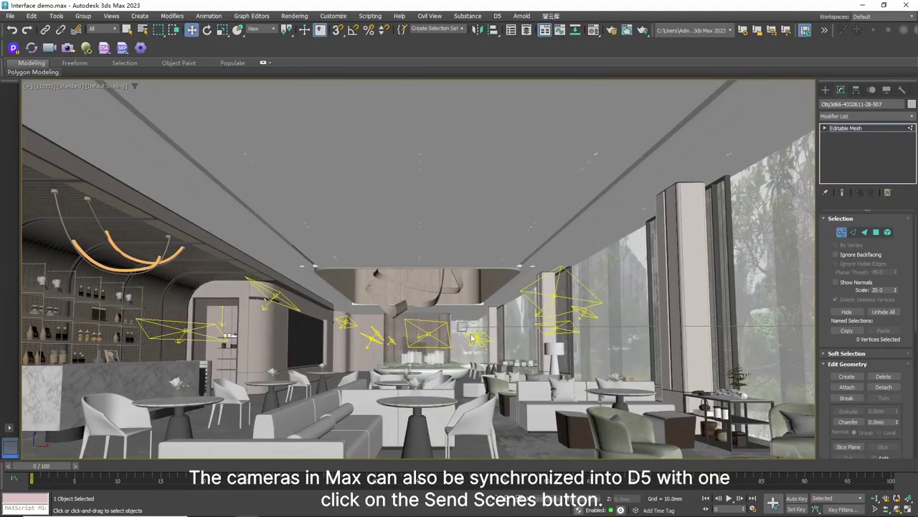
click(446, 199)
click(464, 334)
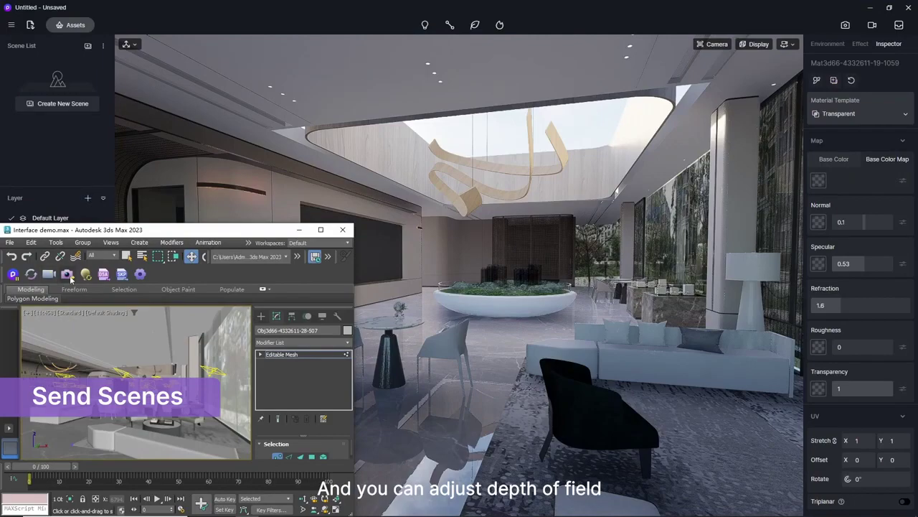
click(70, 277)
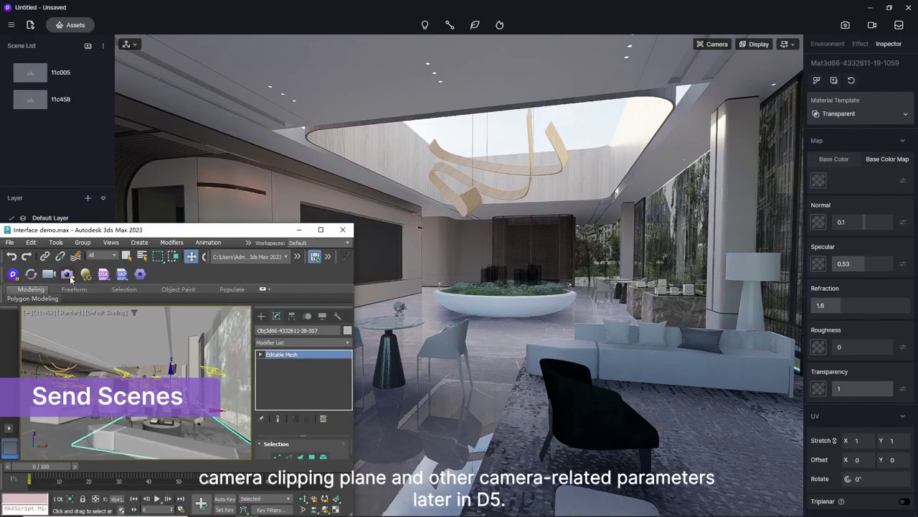
Preview the 11c005 and 11c458 scenes, then send the Max lights to D5.
click(72, 74)
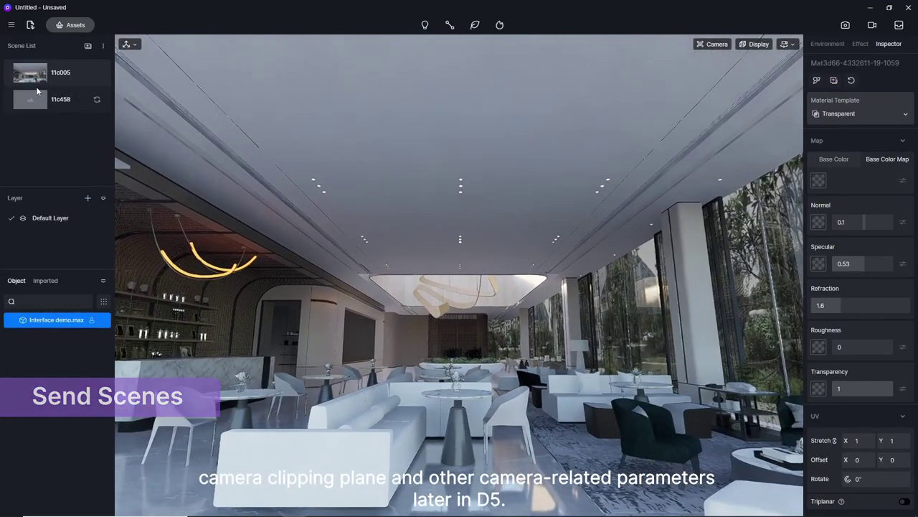
click(36, 90)
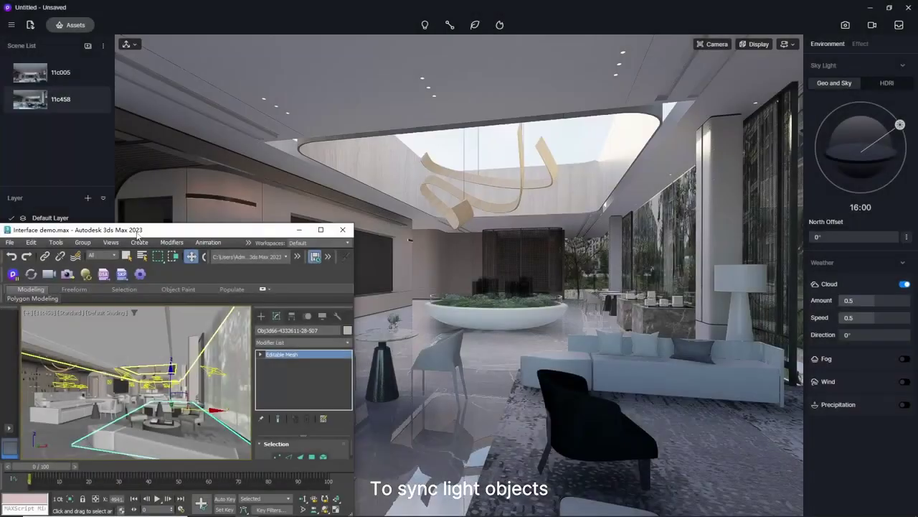
click(89, 279)
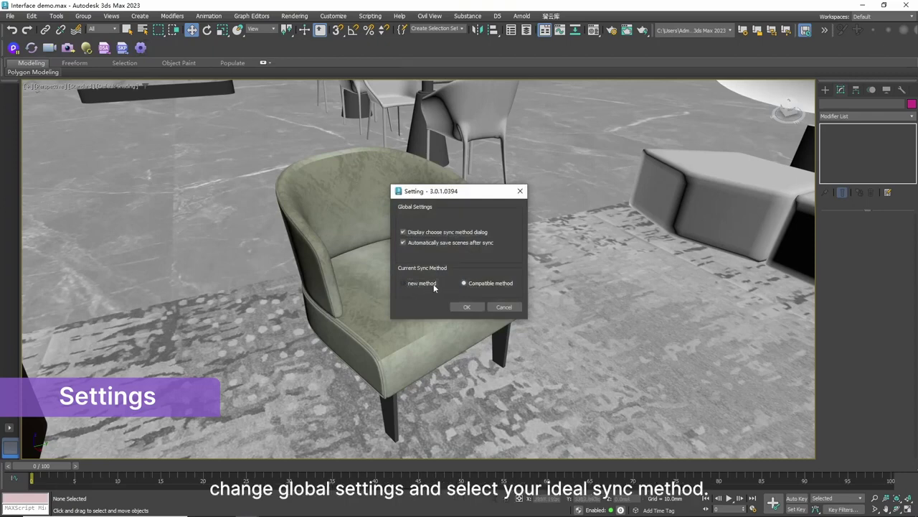
Set the converter sync method and export the chair as a .d5a file.
click(434, 283)
click(468, 307)
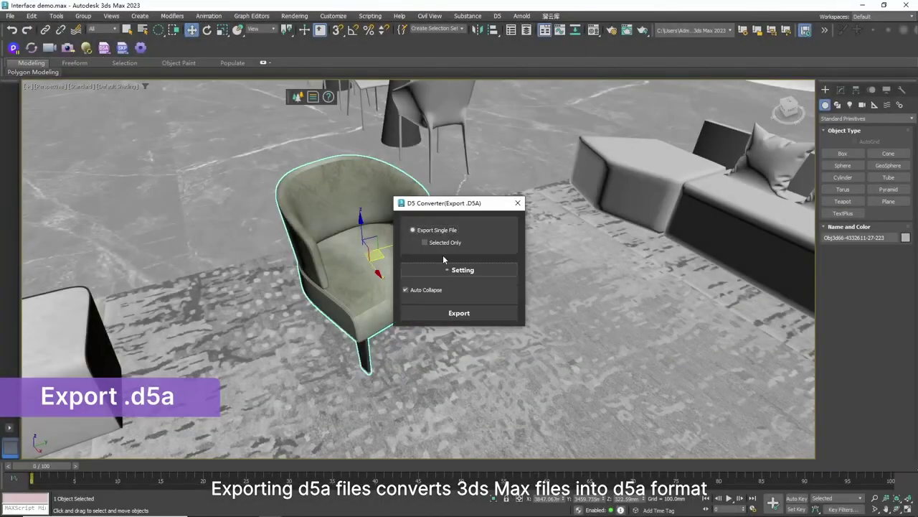
click(465, 325)
key(Return)
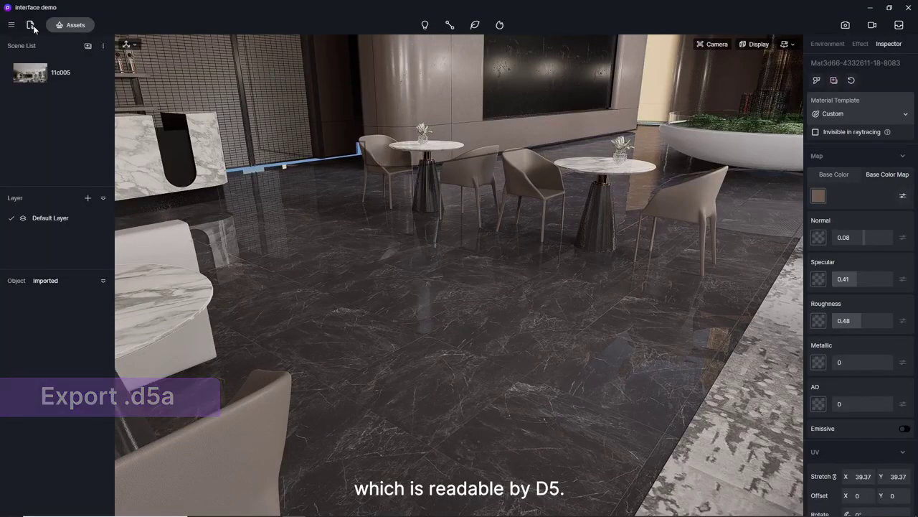
Import ZZ.d5a into D5 and place the chair in the scene.
click(30, 25)
click(369, 241)
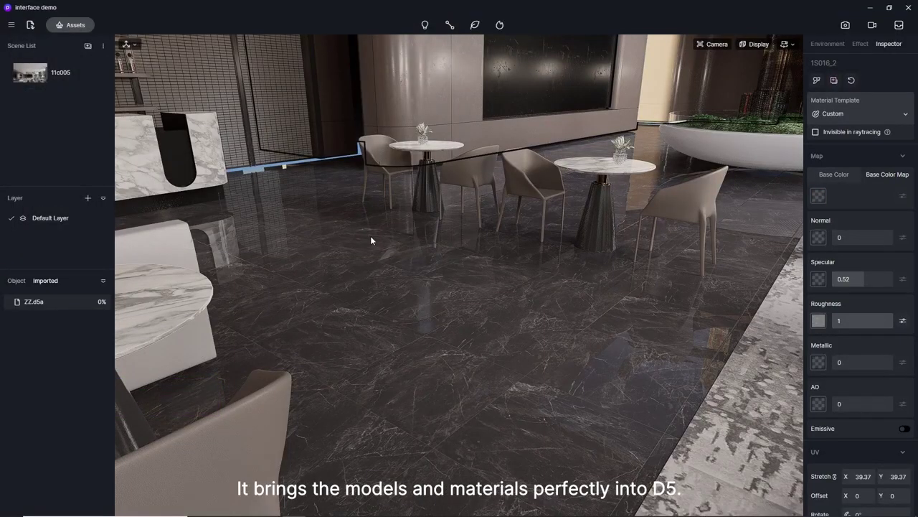
click(448, 353)
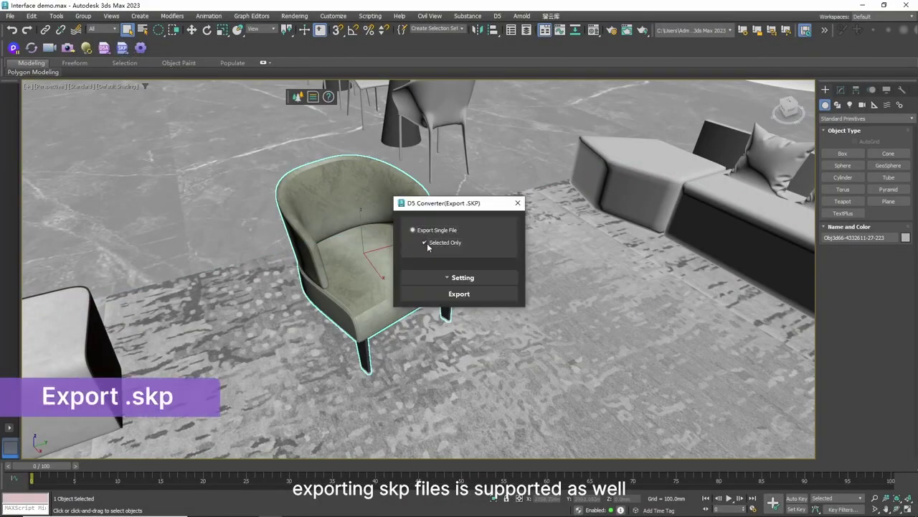
Export the selected chair as an SKP file.
click(459, 274)
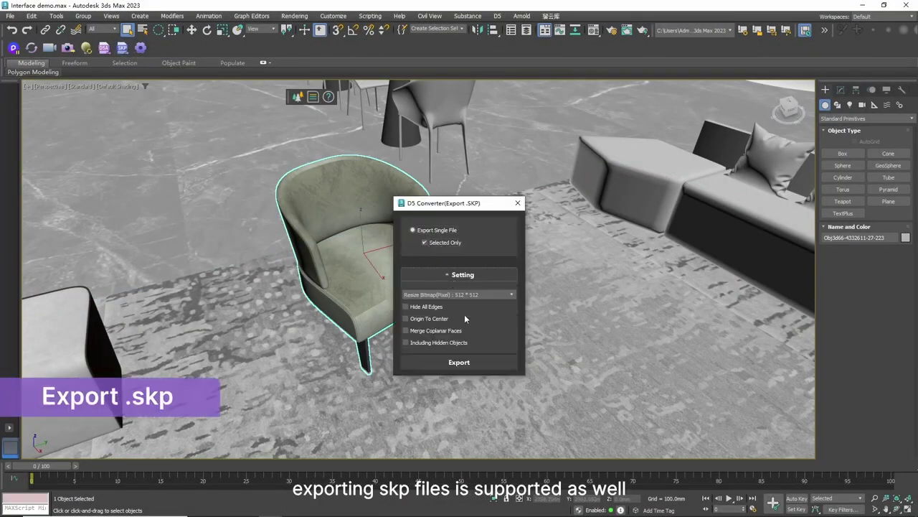
click(480, 366)
key(Return)
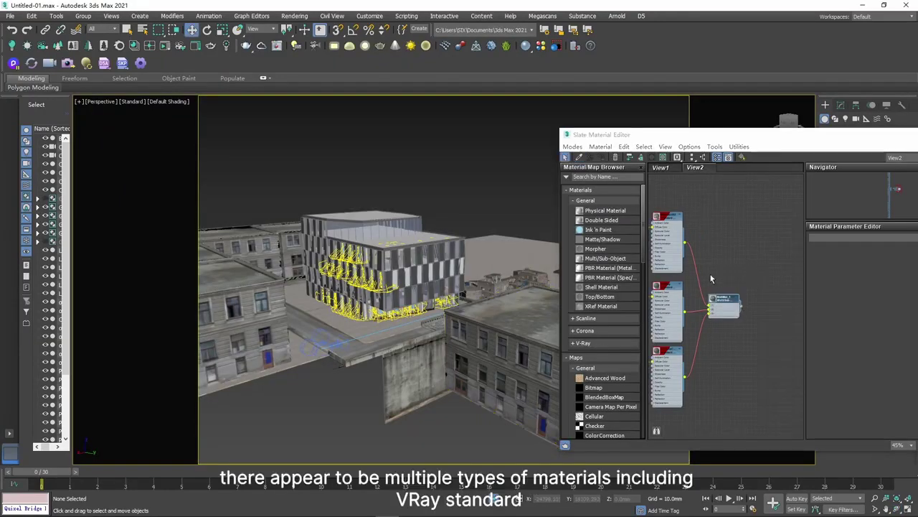
Inspect MultiMat_1 in the Slate Material Editor, tidy its nodes, and select the glass building.
middle_drag(715, 279, 754, 263)
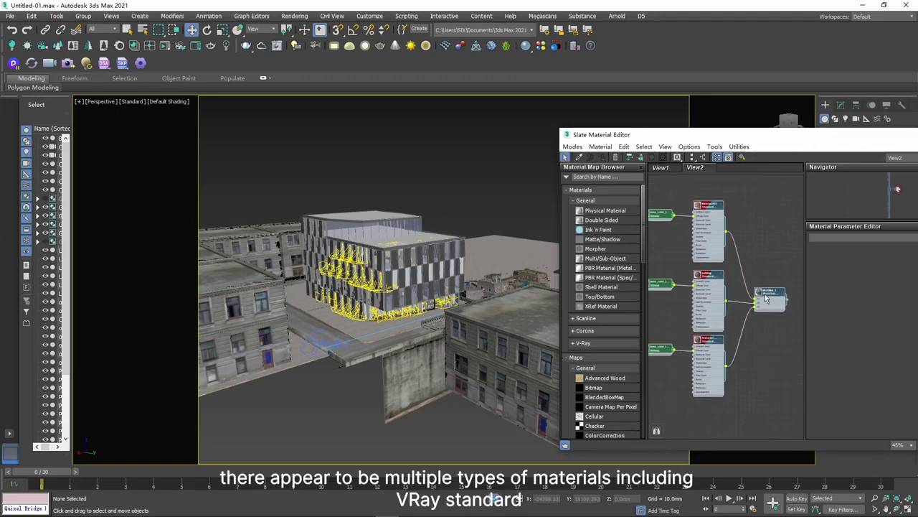
double_click(766, 294)
click(705, 160)
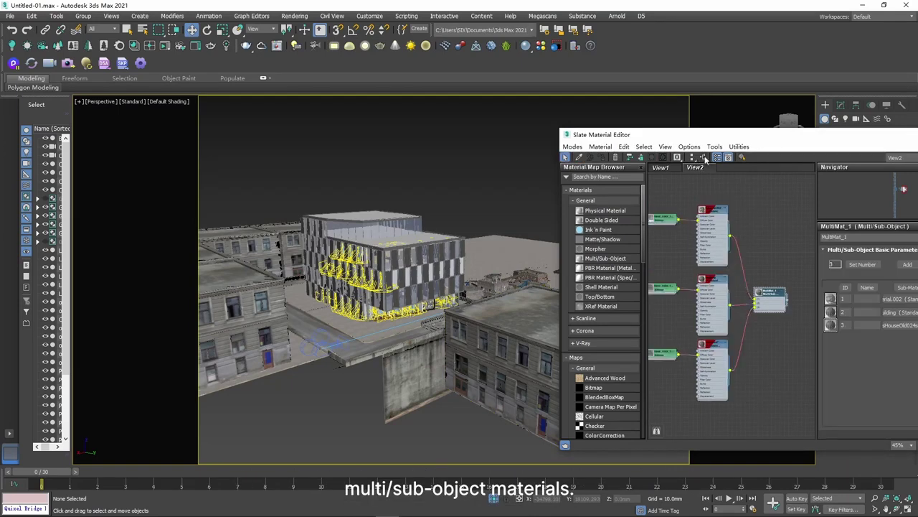
click(424, 280)
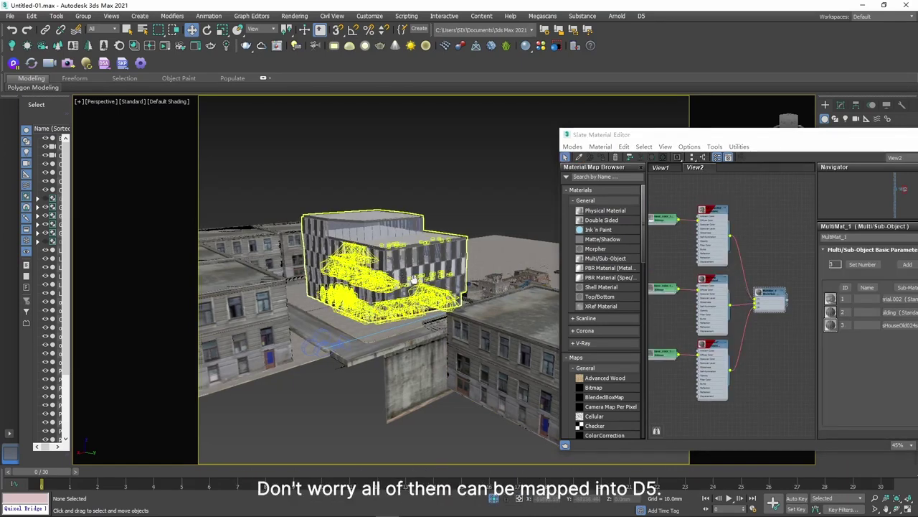
alt+middle_drag(423, 280, 439, 283)
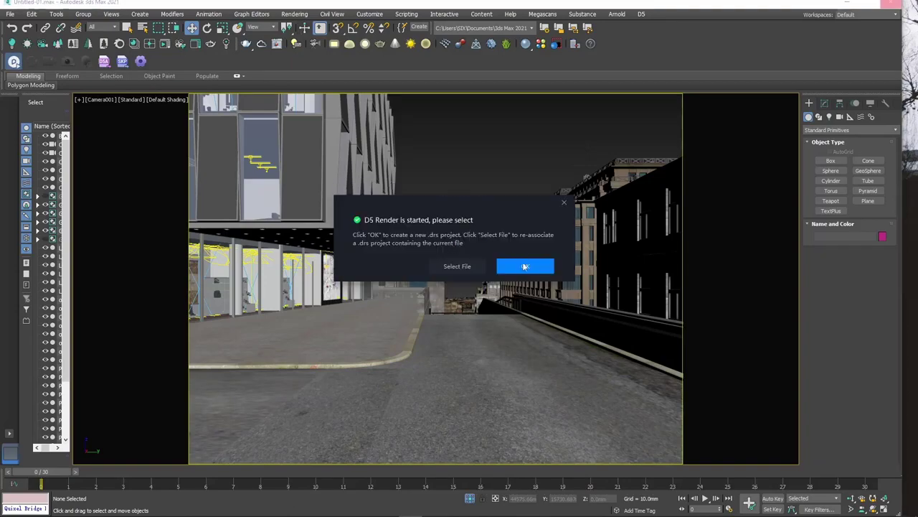
Create a new D5 project for the street scene and inspect the synced view.
click(512, 262)
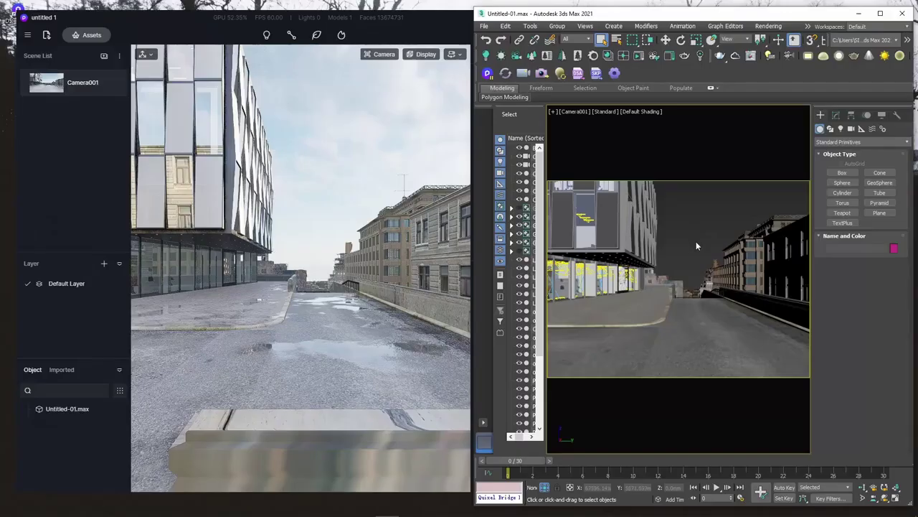
mouse_move(692, 233)
middle_down()
mouse_move(675, 241)
mouse_move(712, 261)
mouse_move(685, 235)
middle_up()
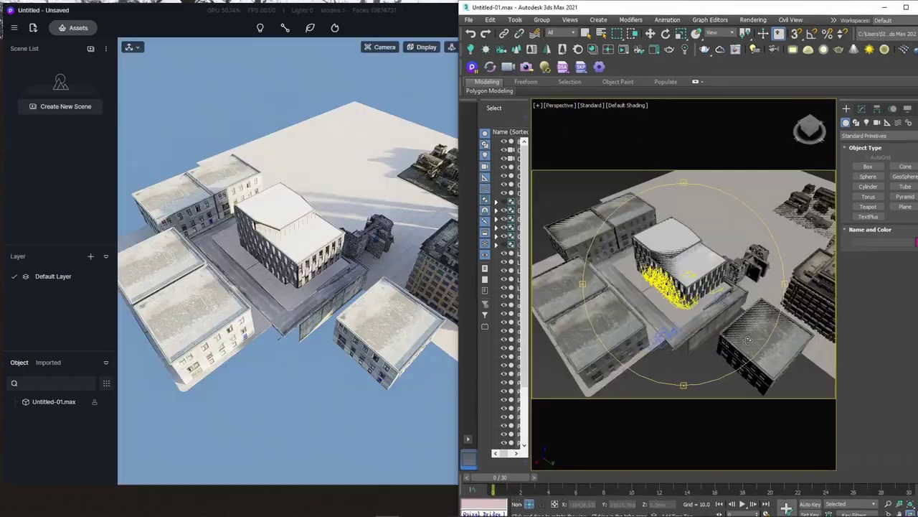
mouse_move(711, 330)
alt+middle_down()
mouse_move(727, 352)
mouse_move(699, 305)
alt+middle_up()
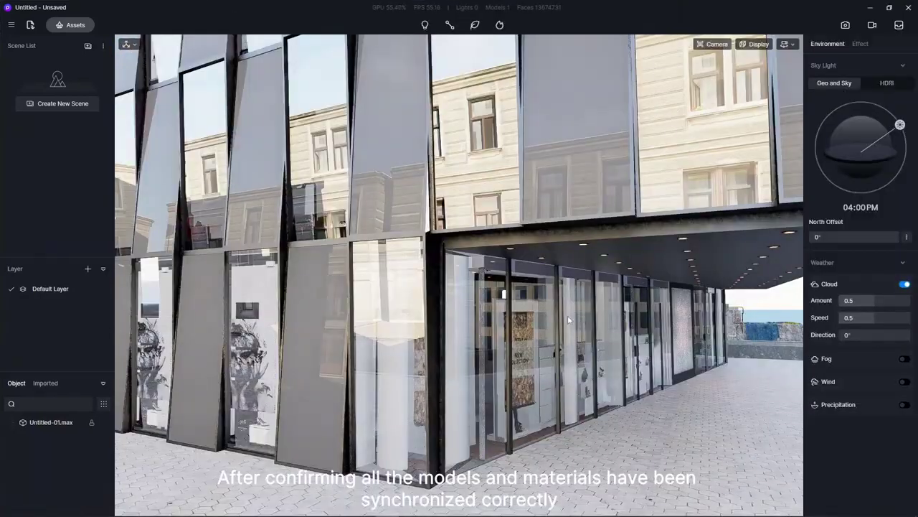
Turn off auto exposure, set glass refraction to 1 and tint its base colour pale teal.
click(859, 44)
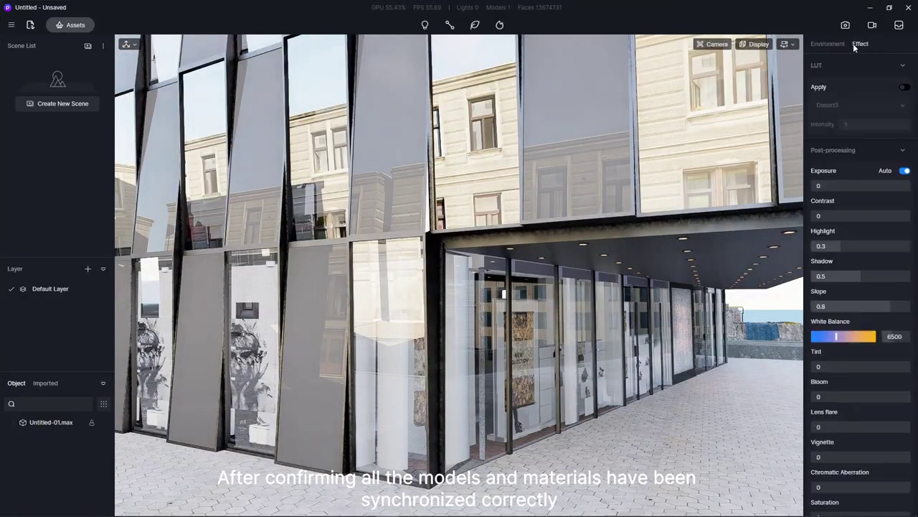
click(905, 171)
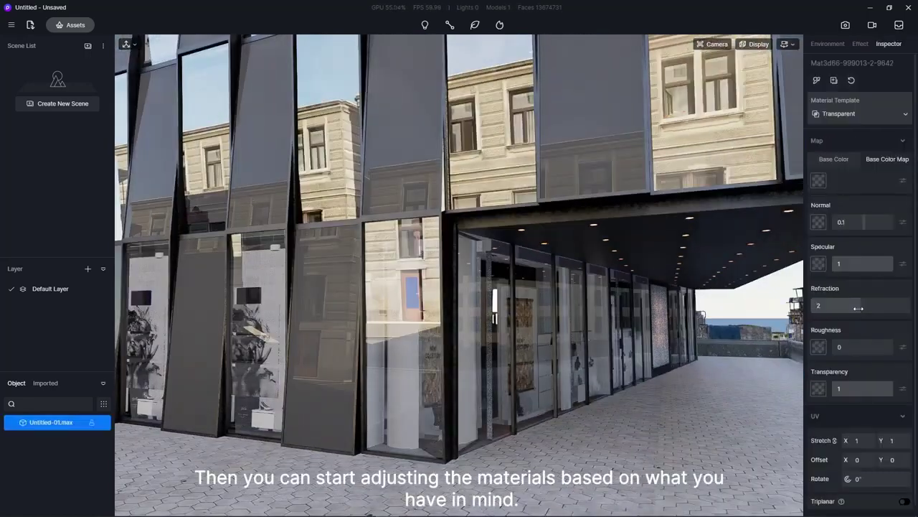
drag(859, 308, 825, 187)
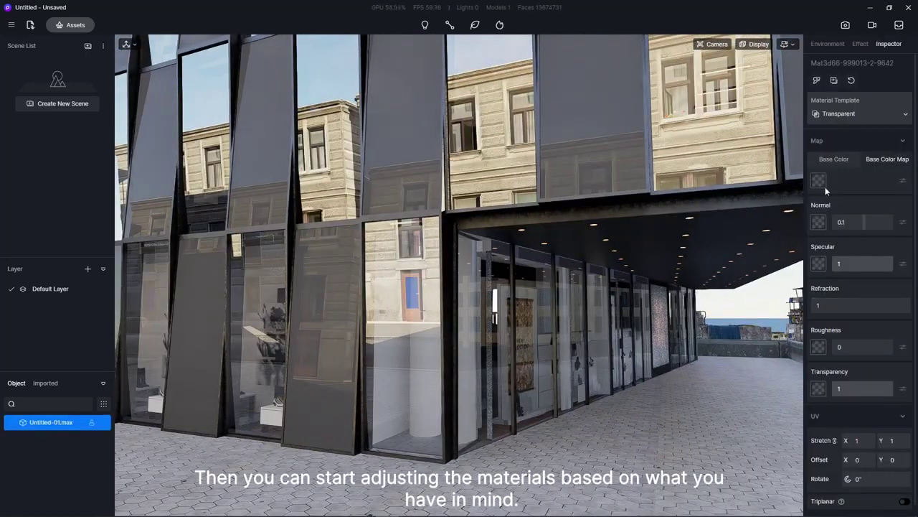
click(819, 181)
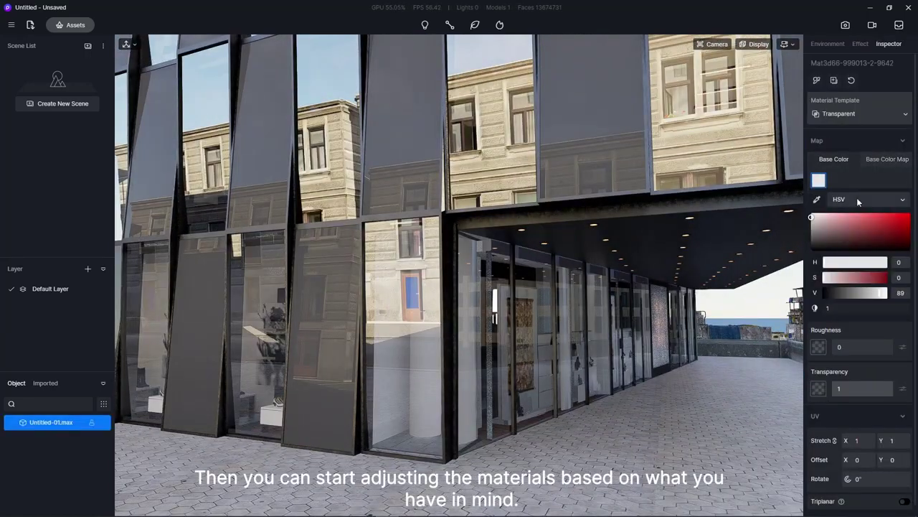
click(822, 224)
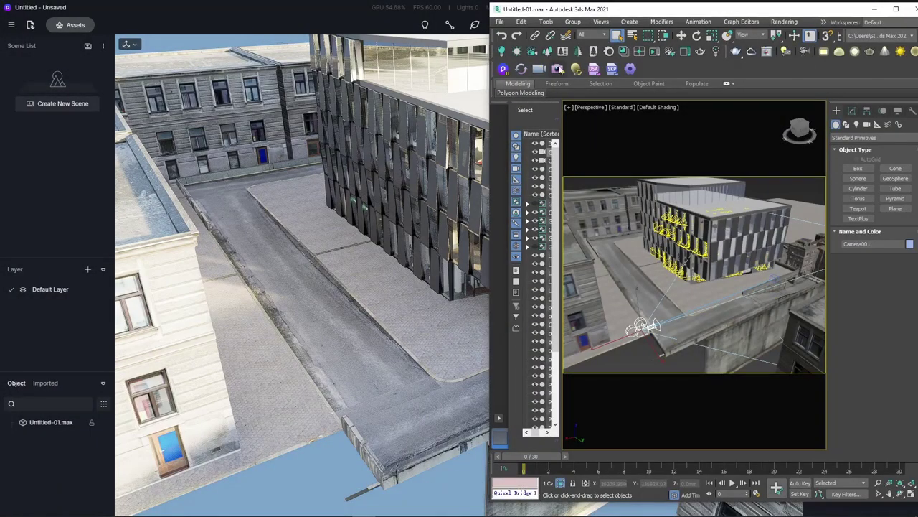
Sync the Max scene to D5 and view it through Camera001 with lights hidden.
click(558, 68)
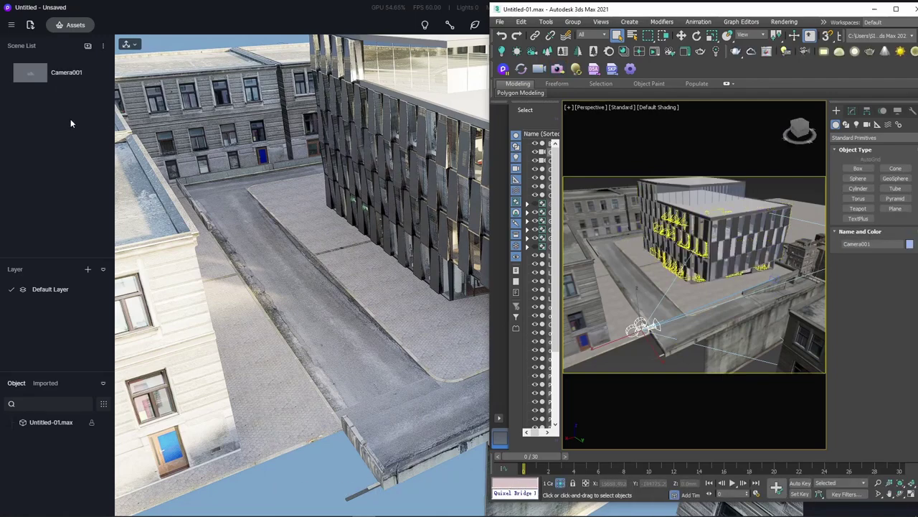
click(55, 75)
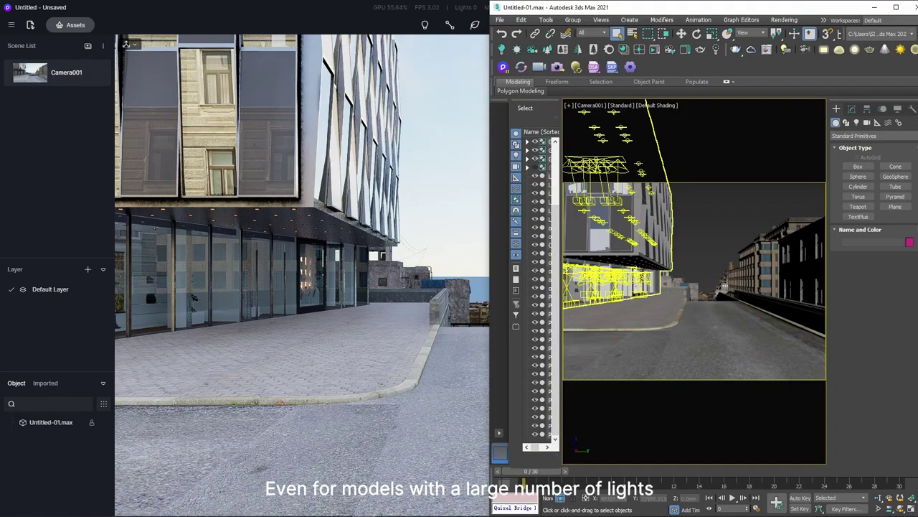
click(576, 67)
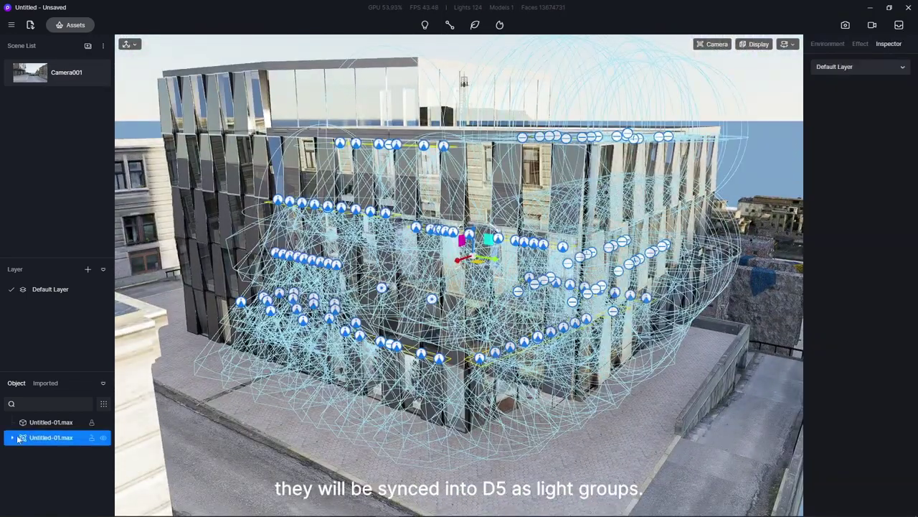
Select light groups AM178_024_101, vm_v3_079_IES_1 and Am178_009_004, then top-view Max.
click(13, 437)
click(63, 452)
click(66, 470)
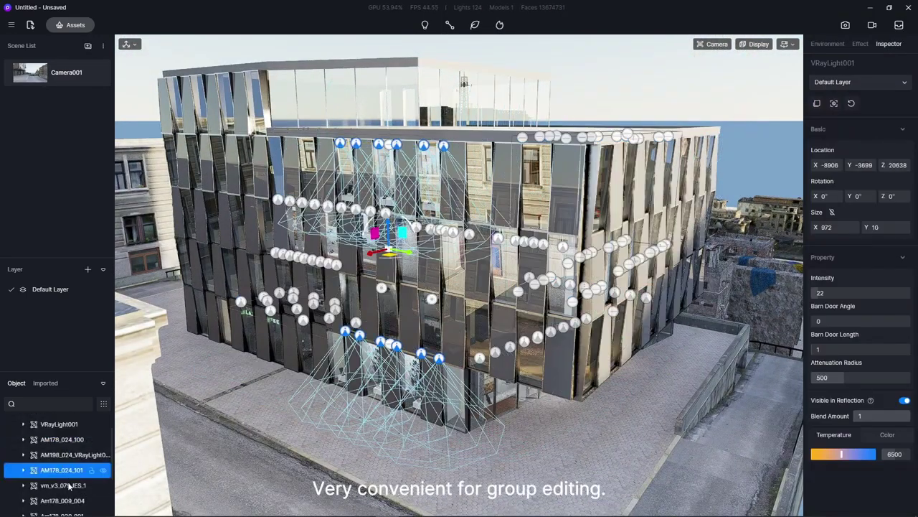
click(69, 486)
click(61, 502)
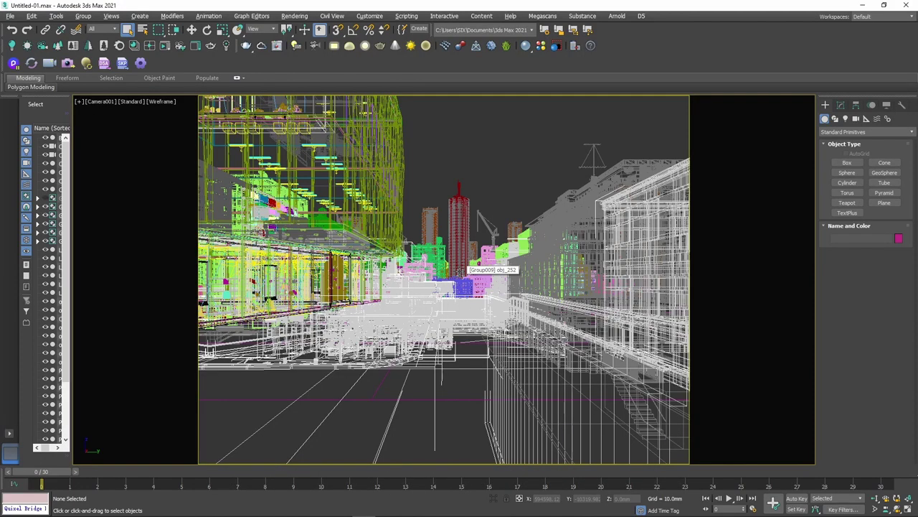
key(t)
scroll(470, 320, up, 1)
Check materials in the Slate Material Editor, then select building group Group009.
scroll(470, 320, up, 3)
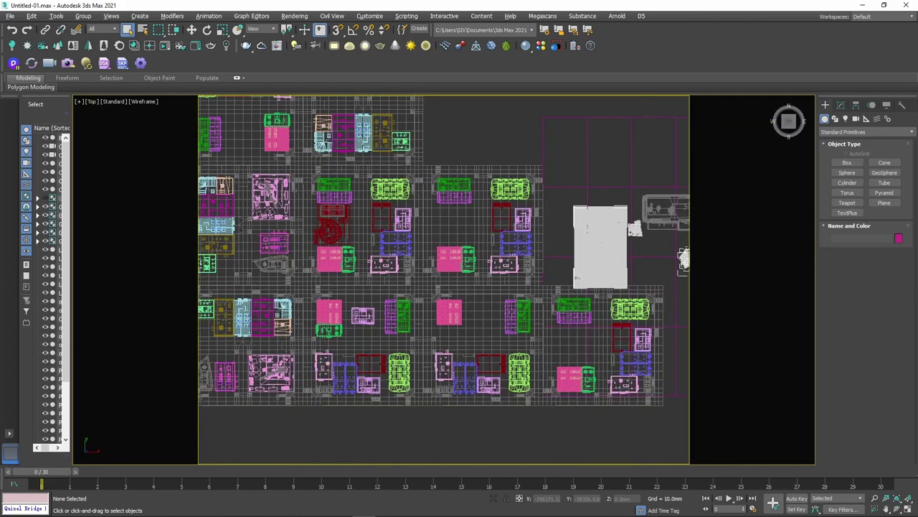
key(m)
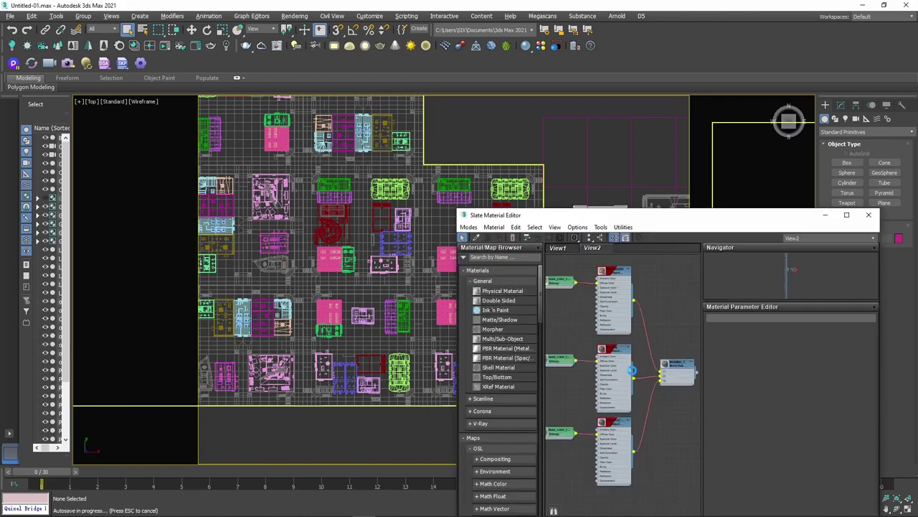
scroll(633, 373, down, 1)
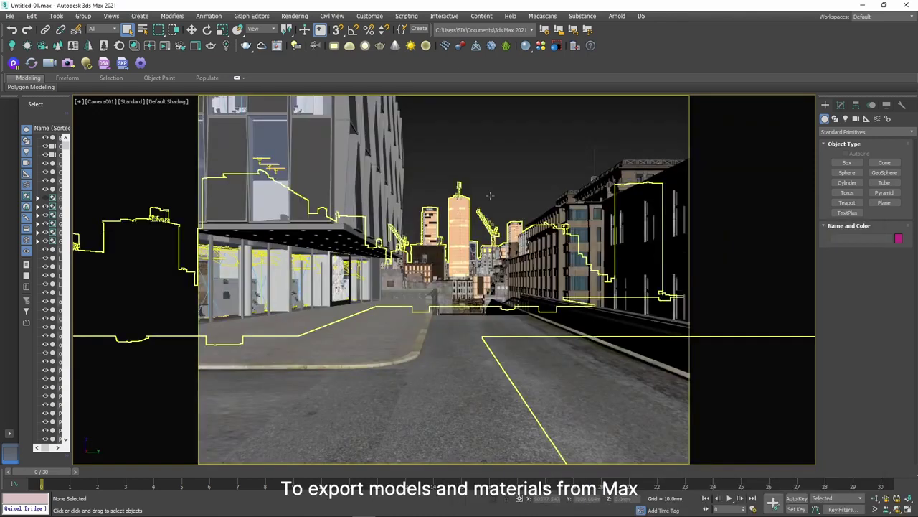
click(501, 191)
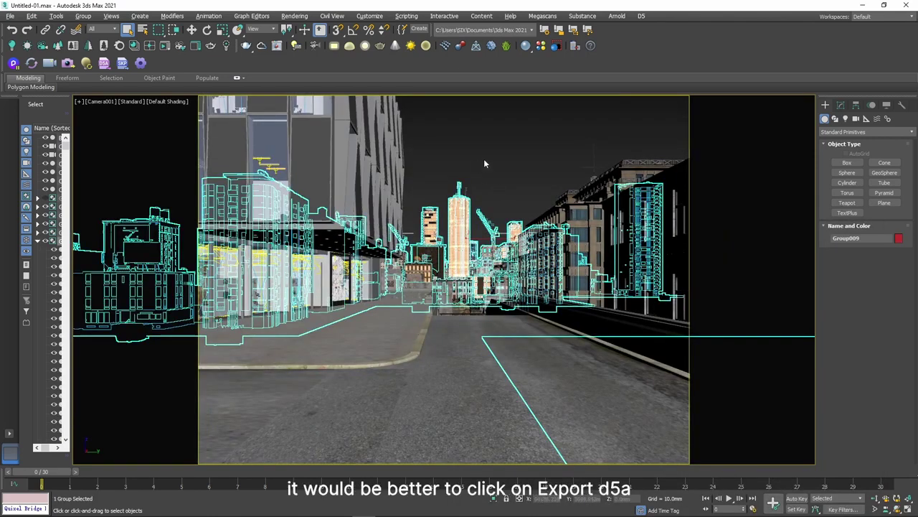
Export Group009 alone from 3ds Max as A.d5a using Selected Only.
click(104, 63)
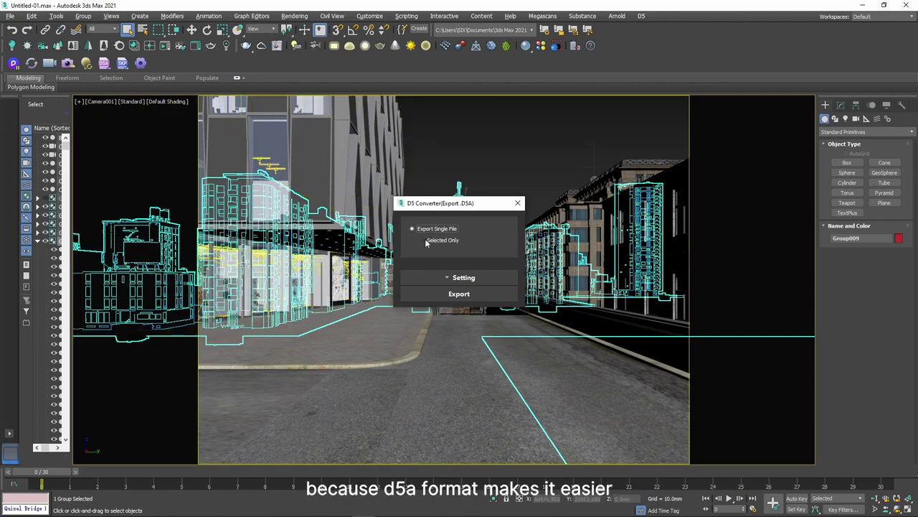
click(456, 295)
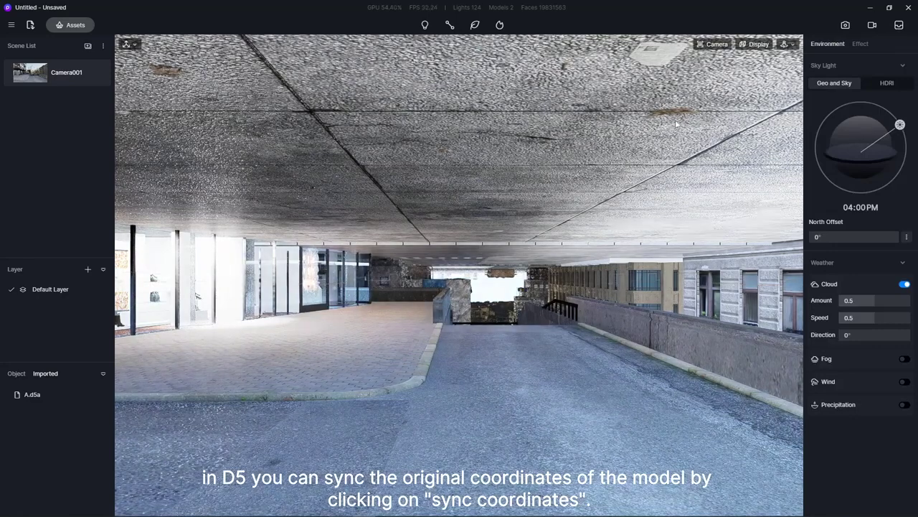
Sync A.d5a to its original coordinates and align it with Untitled-01.max.
click(676, 124)
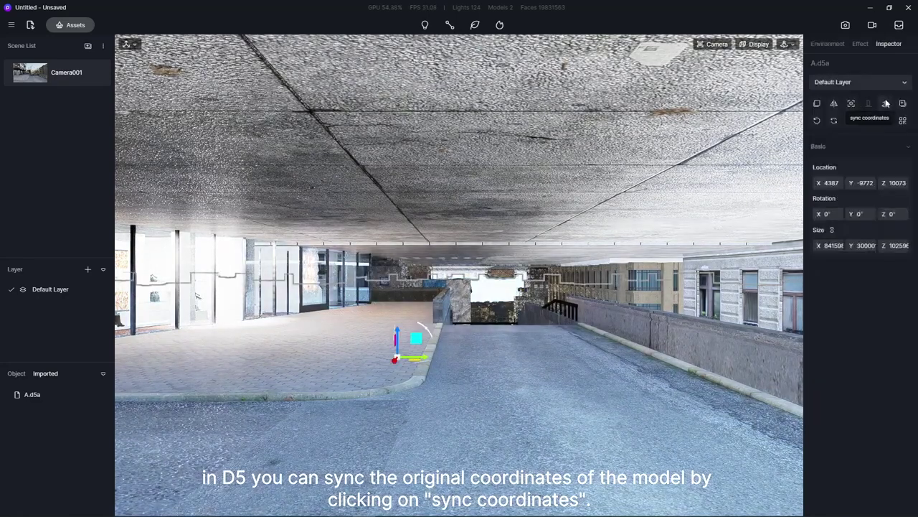
click(886, 104)
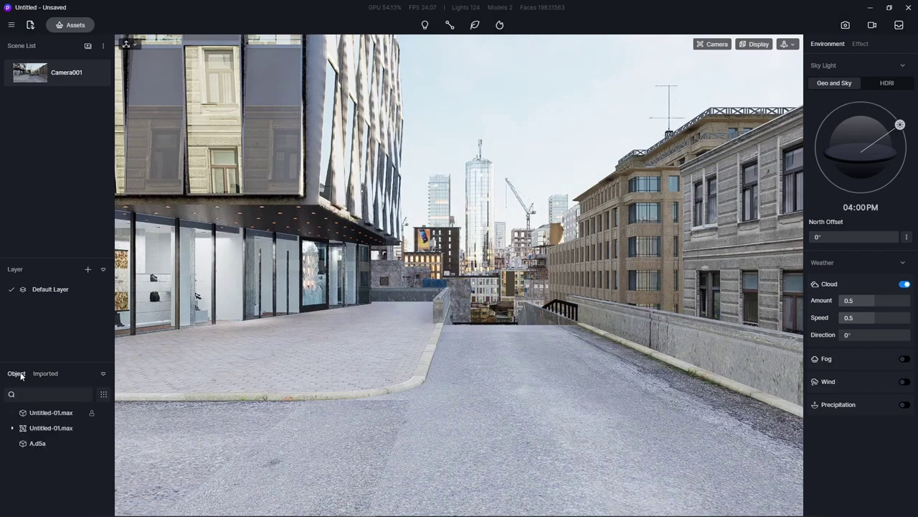
click(91, 415)
click(480, 203)
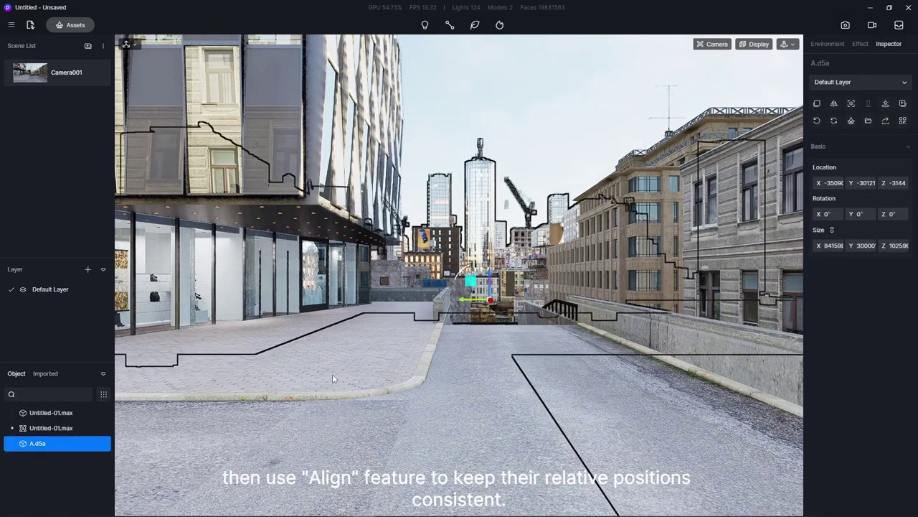
ctrl+click(347, 378)
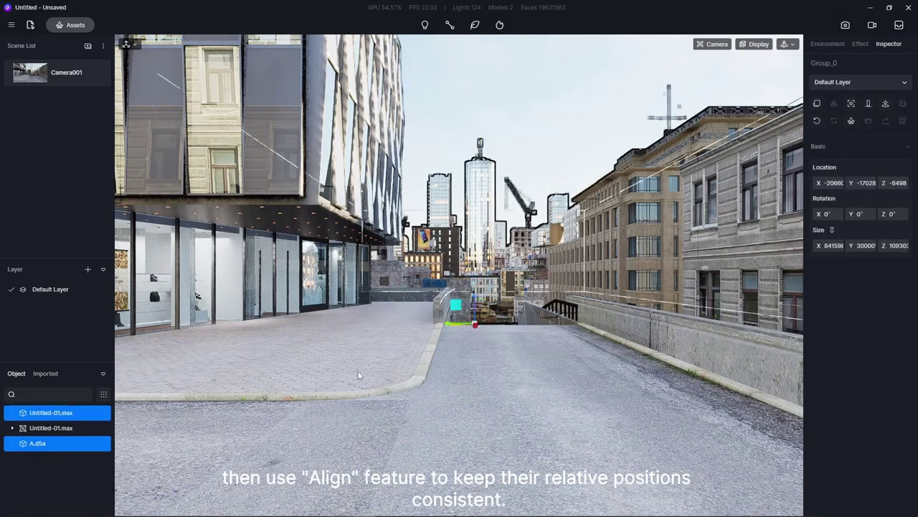
click(871, 106)
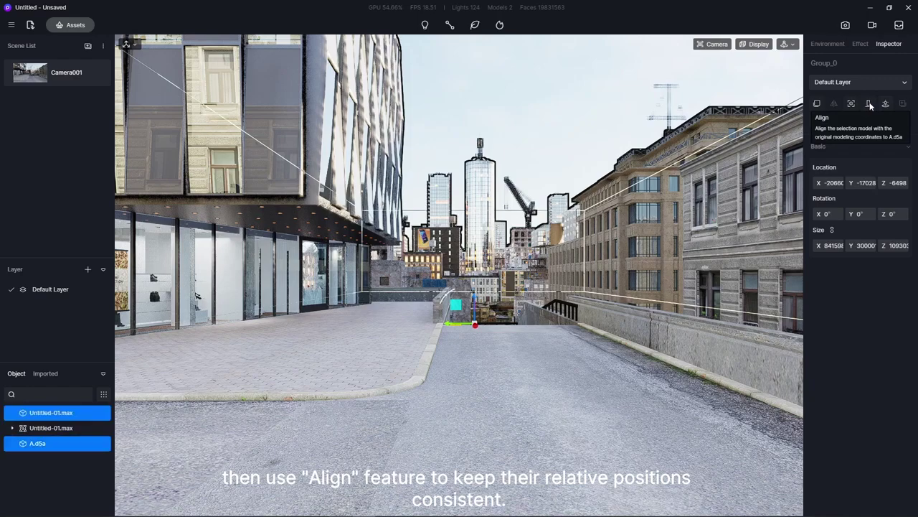
click(571, 146)
scroll(570, 145, up, 5)
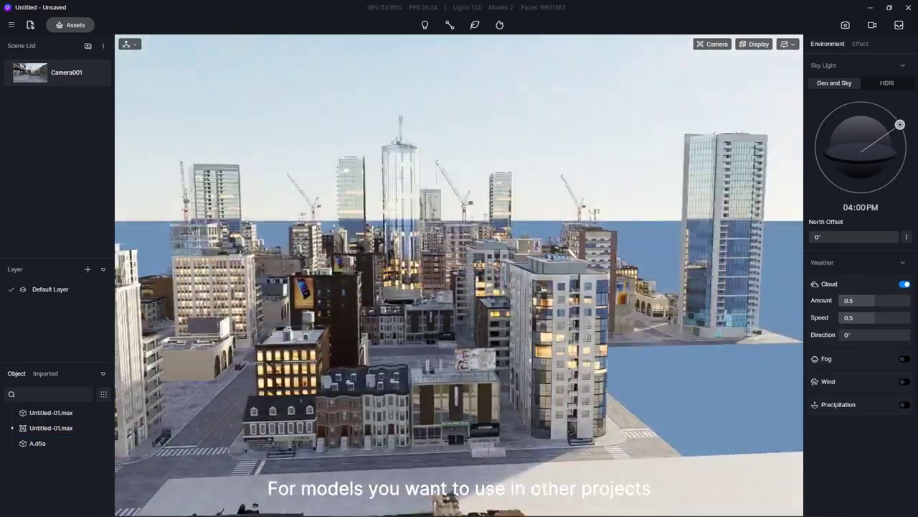
Set the tower glass to refraction 1, normal 0, and a greyish light-cyan base colour.
click(498, 283)
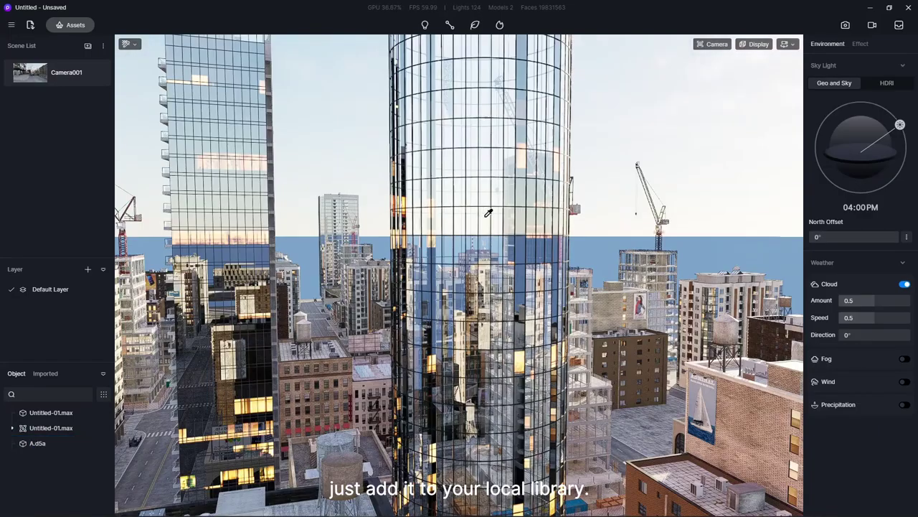
click(486, 211)
drag(836, 306, 807, 313)
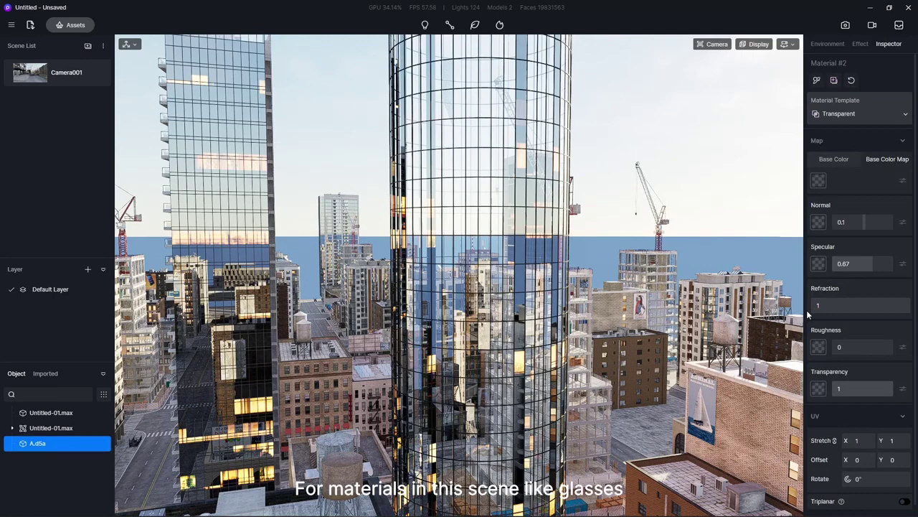
text(0)
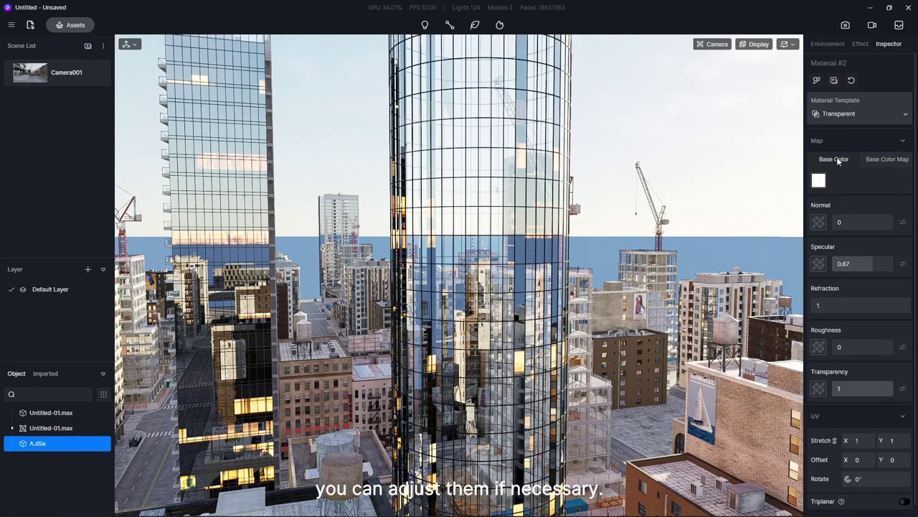
click(819, 180)
click(872, 264)
drag(829, 218, 821, 226)
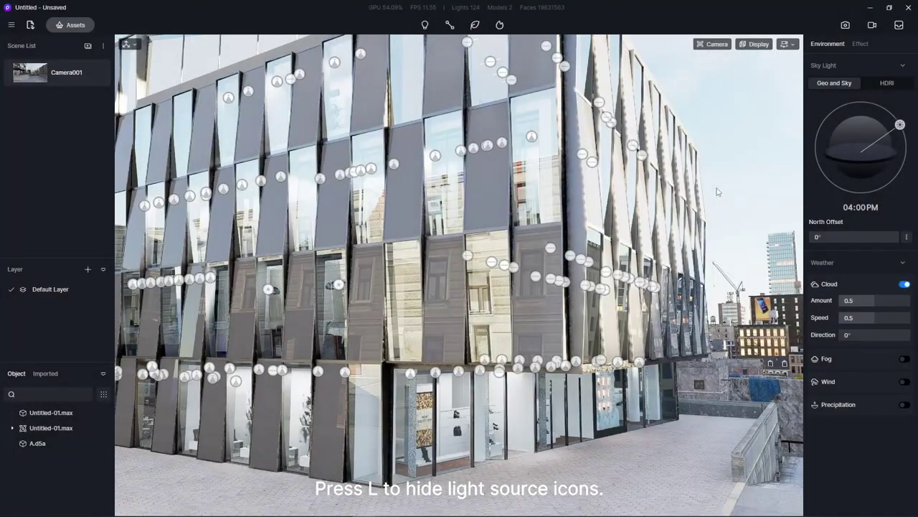
Hide the light icons with L and review the Effect tab's exposure settings.
key(l)
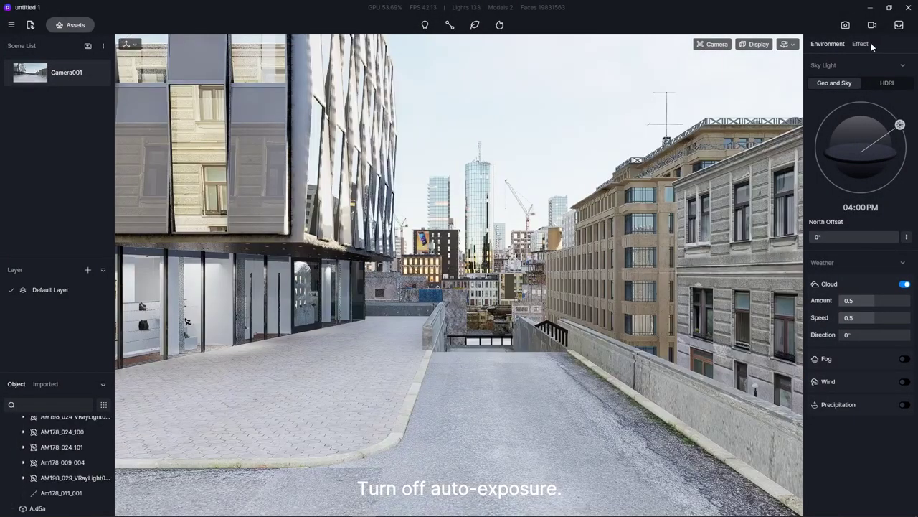
click(864, 43)
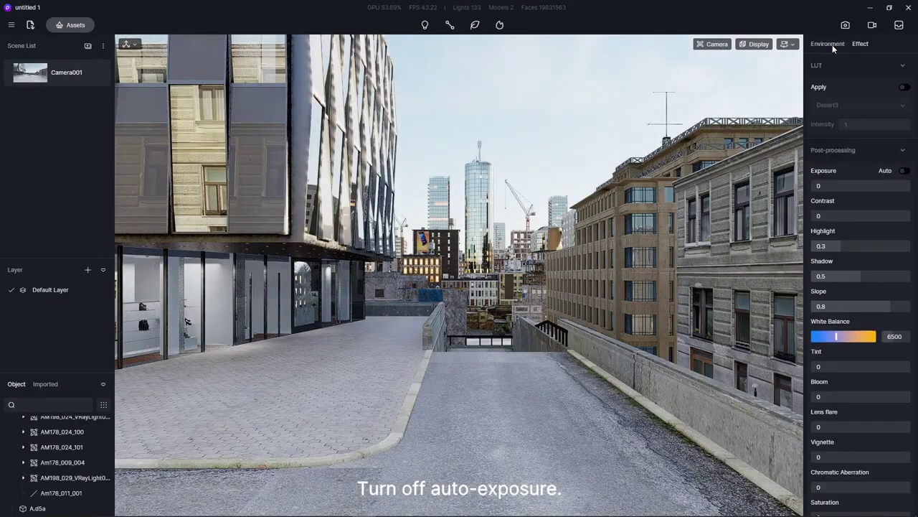
click(830, 44)
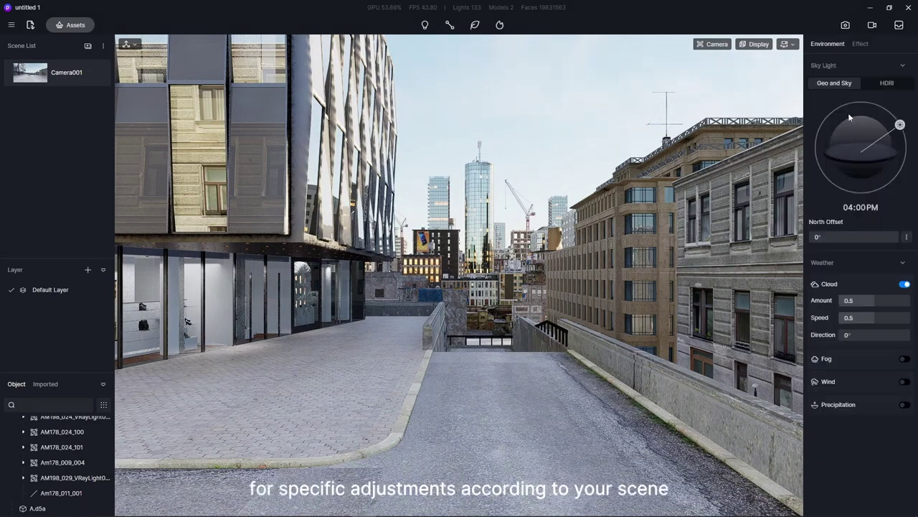
Switch the sky to an HDRI dimmed to about 0.12 and thicken the fog to 1.89.
click(887, 82)
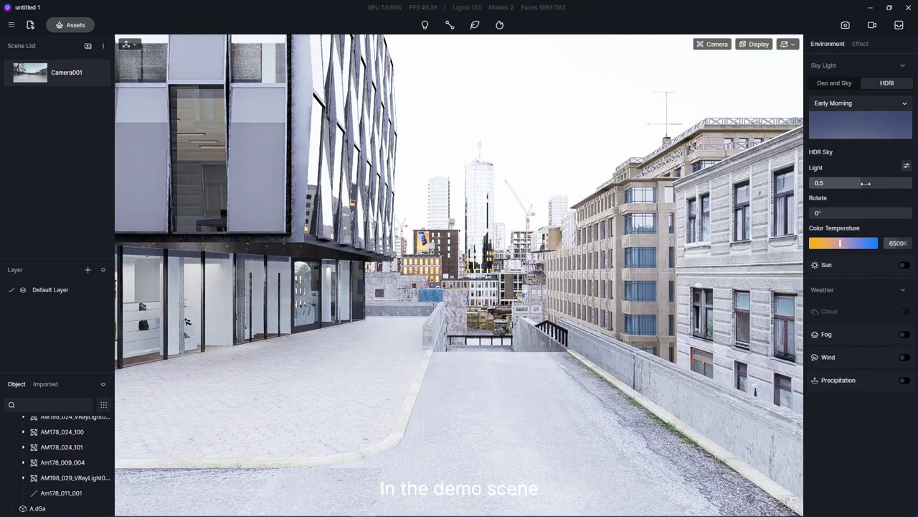
drag(865, 183, 815, 184)
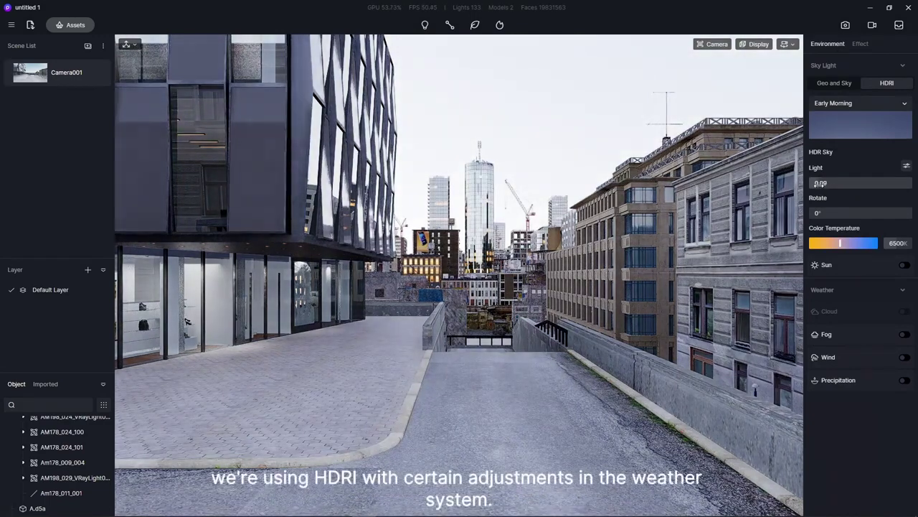
click(906, 335)
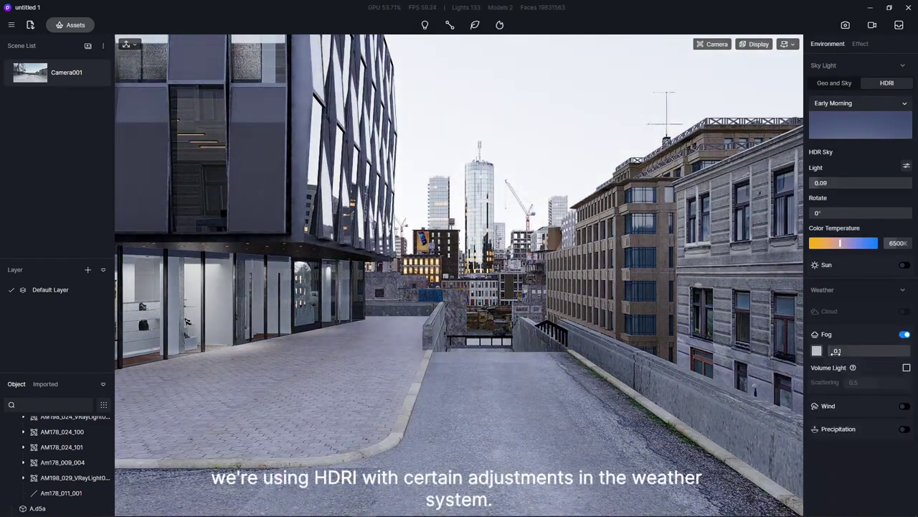
drag(836, 351, 859, 350)
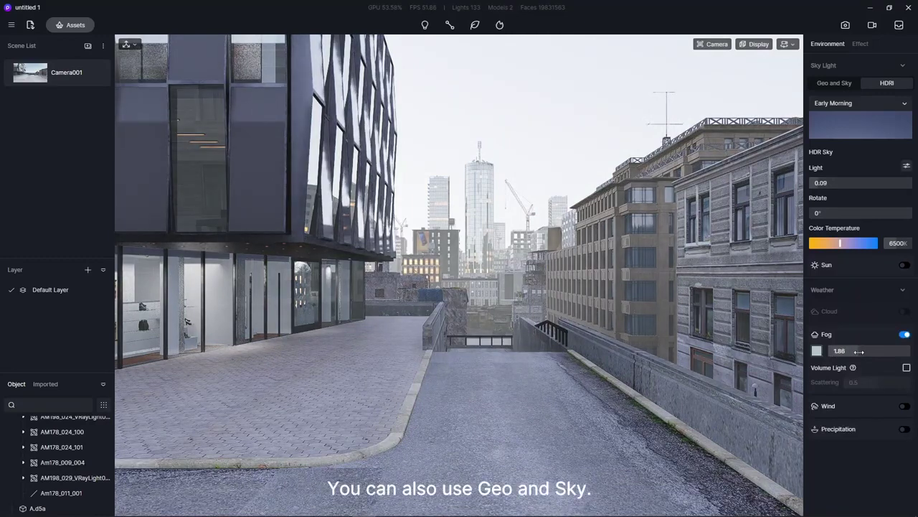
click(815, 350)
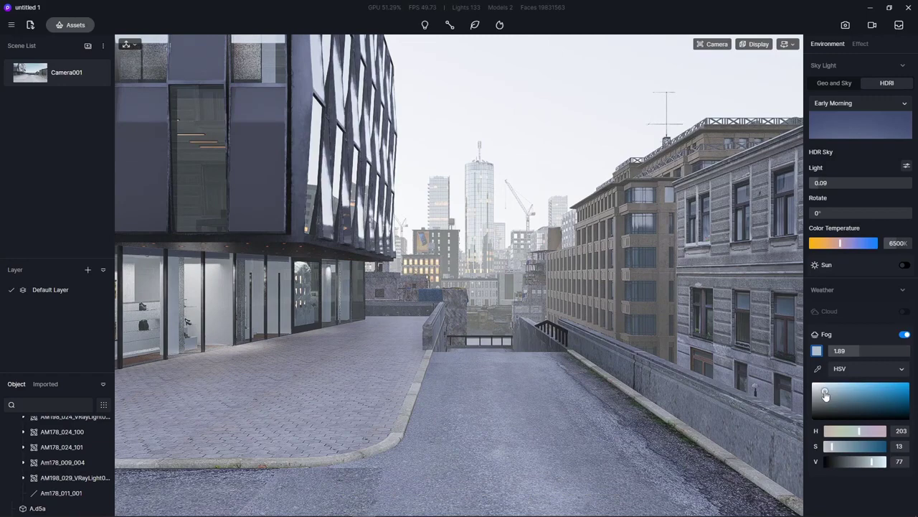
click(831, 494)
Enable precipitation with strength 0 and small puddles around 0.25.
click(904, 429)
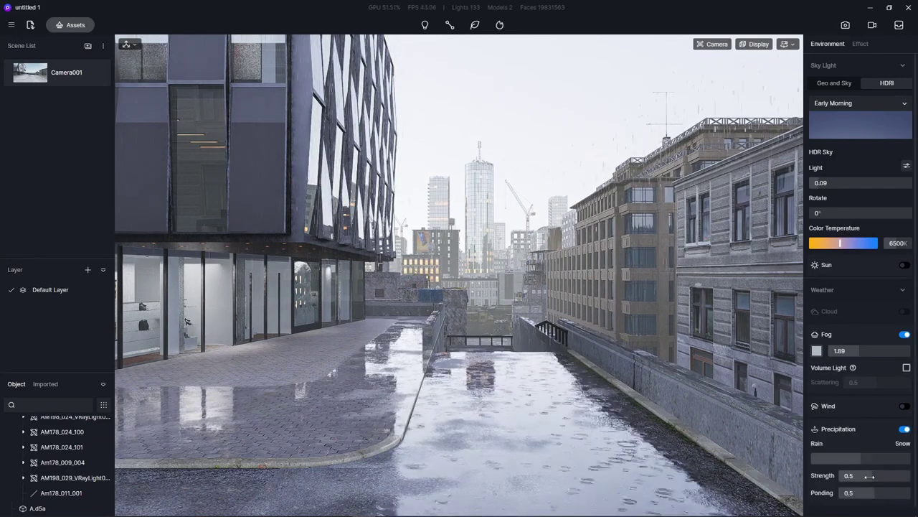
drag(866, 497, 856, 495)
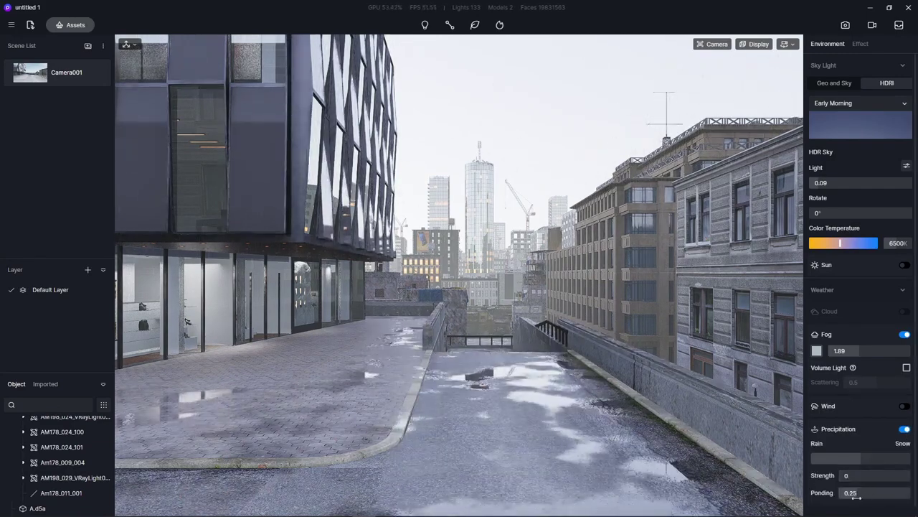
click(860, 43)
Apply the Modern Dystopian Action LUT at intensity 0.27.
click(904, 87)
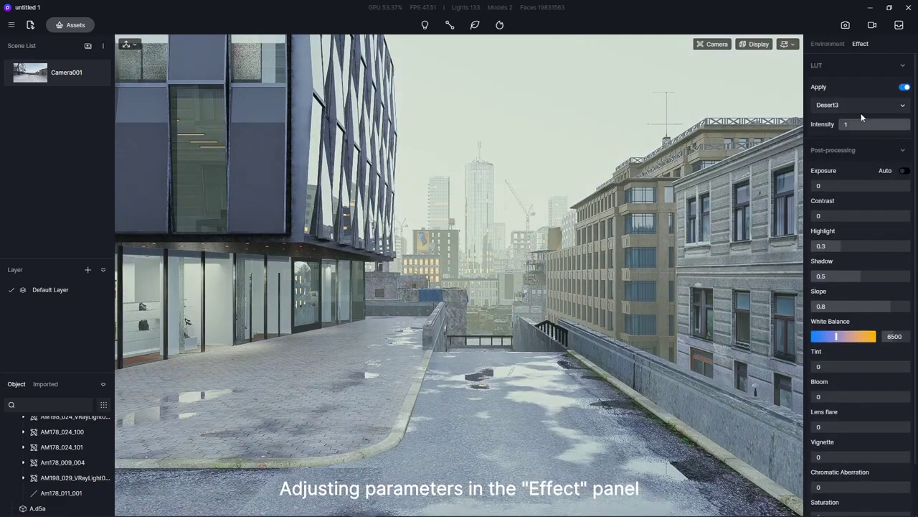
click(853, 107)
click(852, 159)
text(0.)
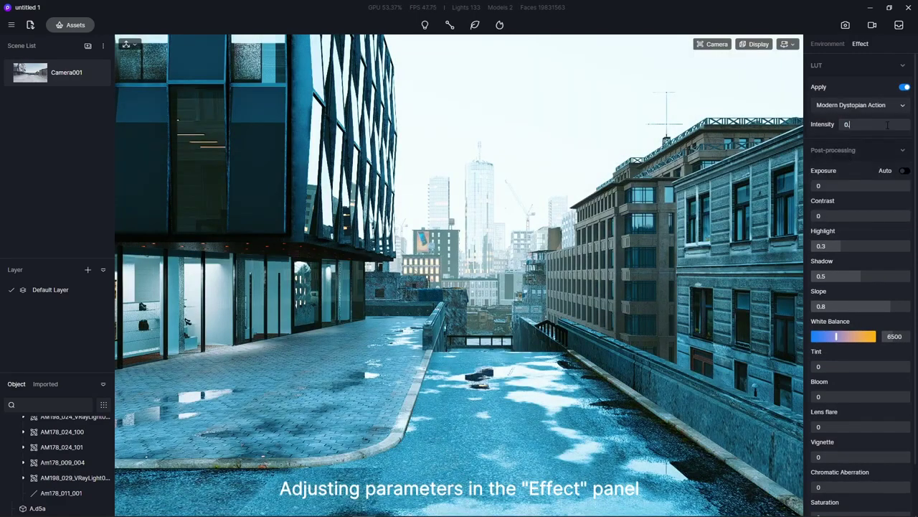
text(27)
key(Return)
Lower exposure to about -0.18 and raise bloom to 0.37.
drag(881, 185, 852, 186)
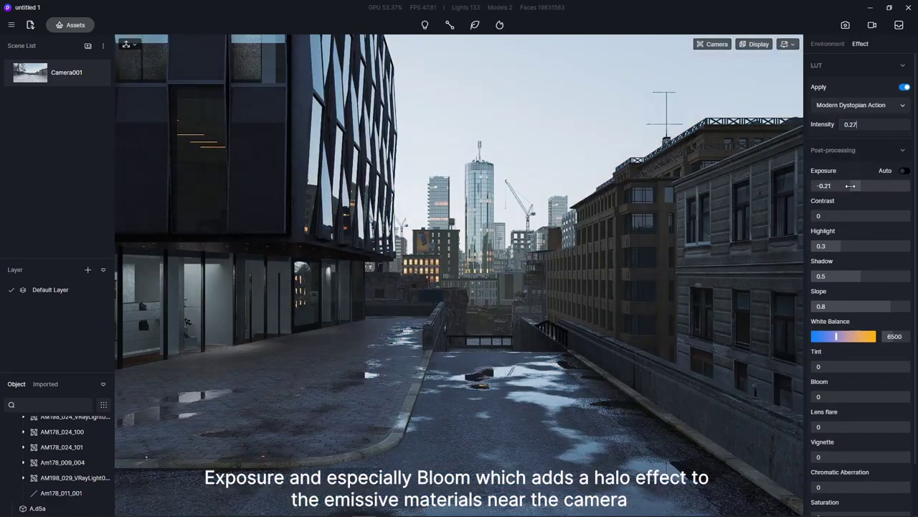
scroll(864, 348, down, 1)
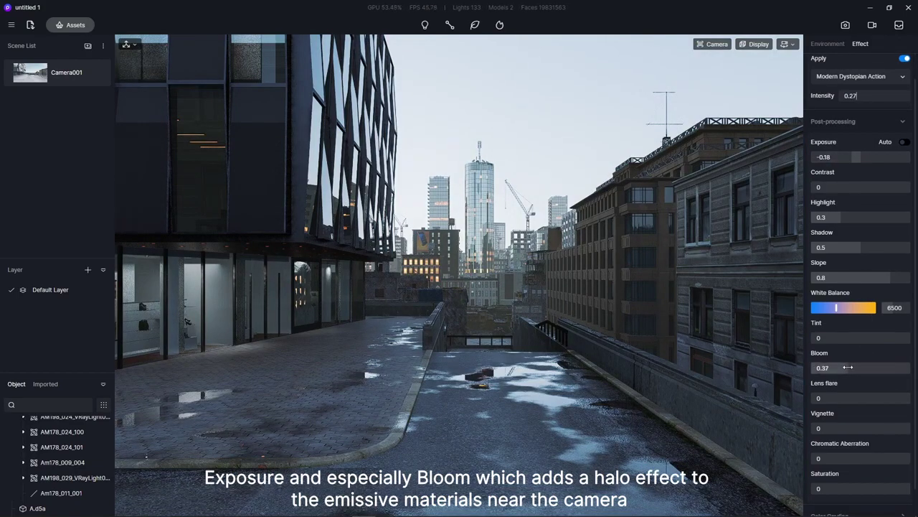
drag(825, 428, 858, 431)
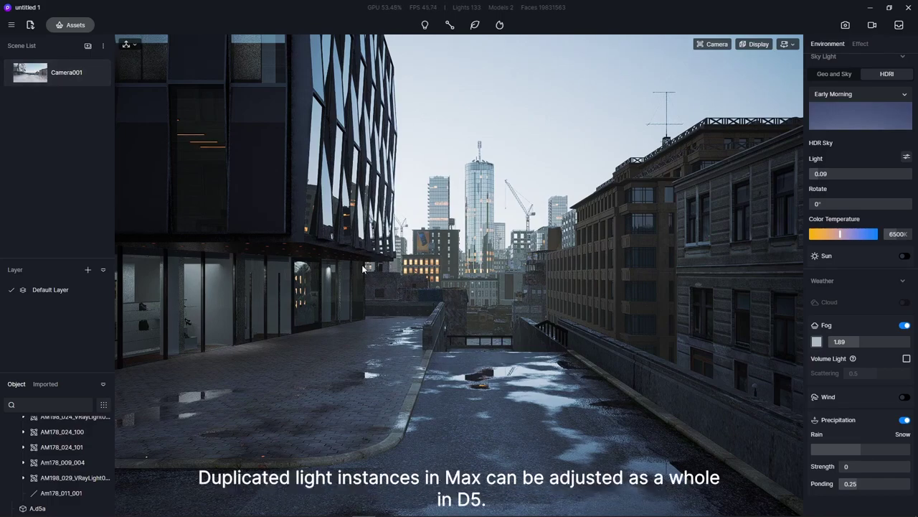
Focus on the facade and shop-window lights and lower the shop-window light slightly.
scroll(71, 467, up, 2)
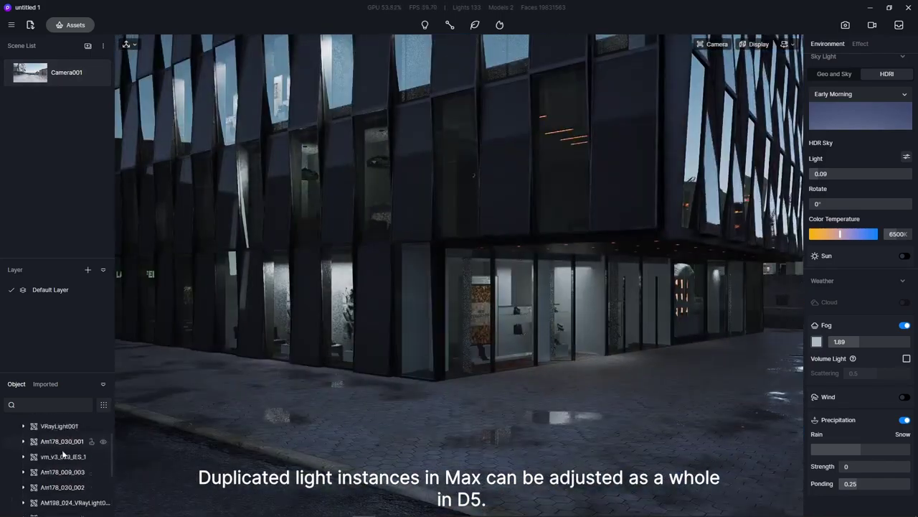
double_click(63, 423)
scroll(64, 434, up, 1)
double_click(63, 429)
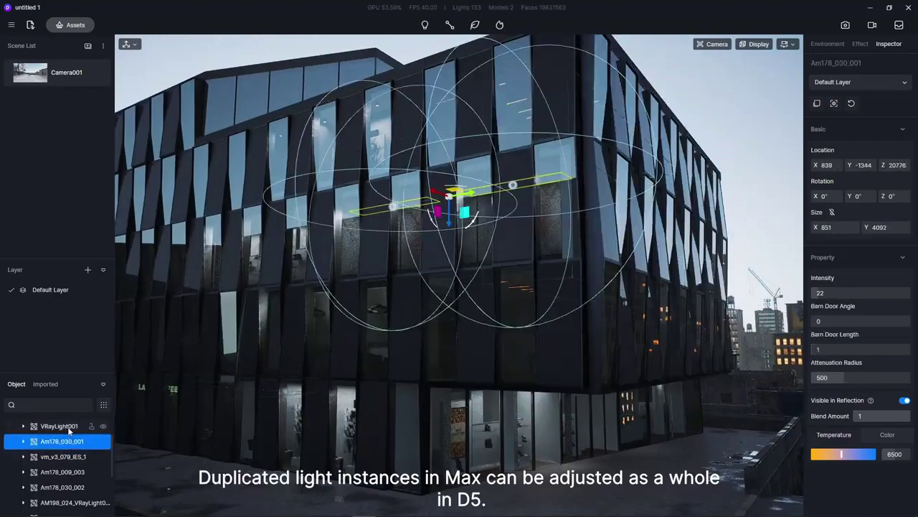
double_click(394, 230)
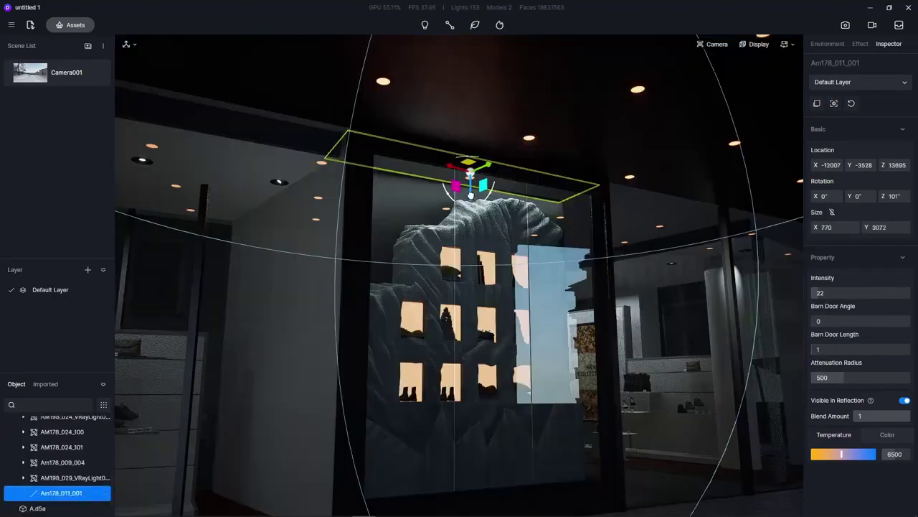
drag(471, 194, 472, 203)
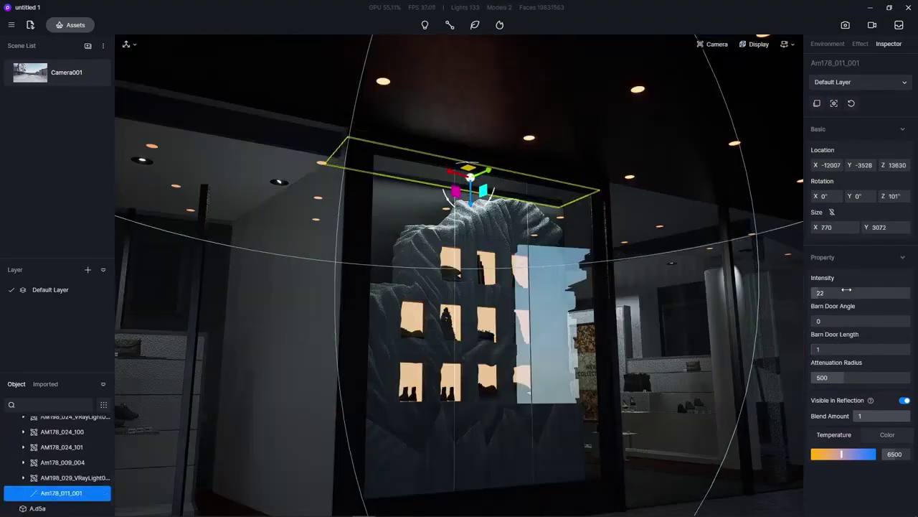
Raise the light intensities to about 157–159 and warm their temperature to around 3250 K.
drag(846, 289, 863, 292)
click(822, 453)
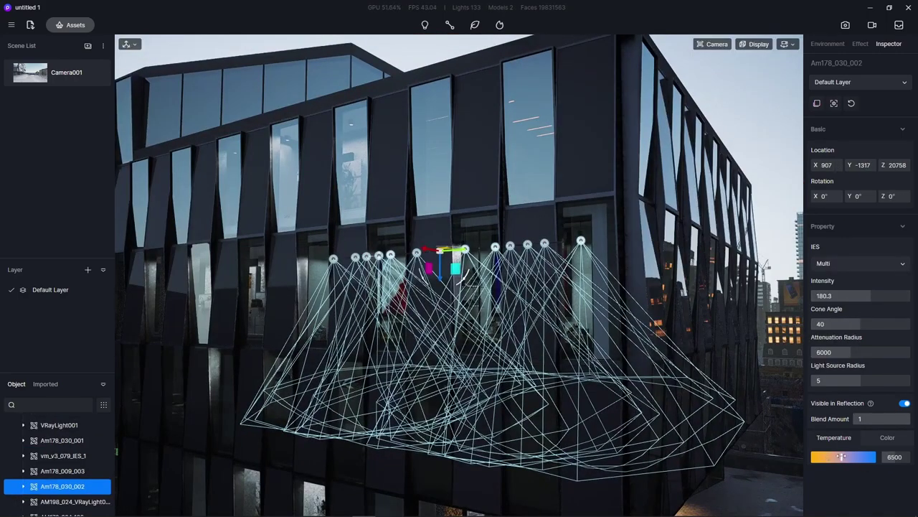
drag(843, 457, 825, 456)
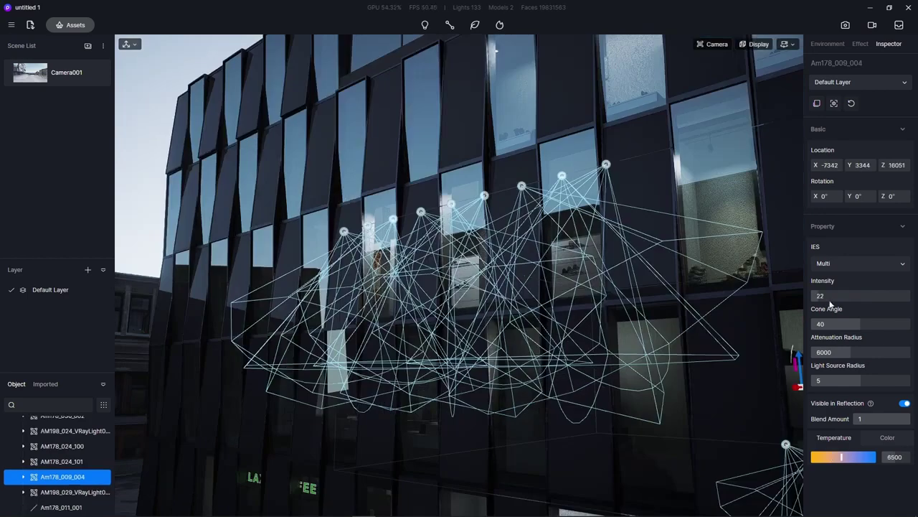
drag(829, 297, 863, 298)
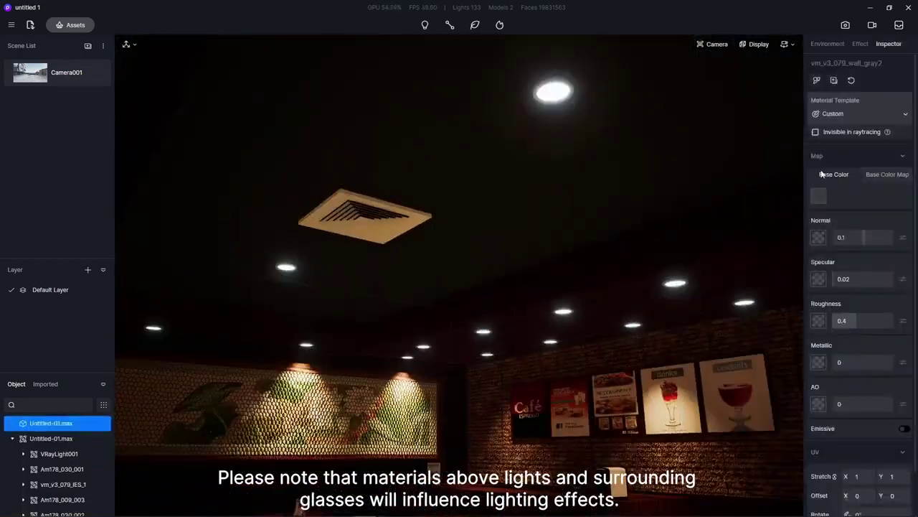
Lighten the ceiling material's base colour to a pale grey.
click(817, 237)
drag(817, 237, 816, 236)
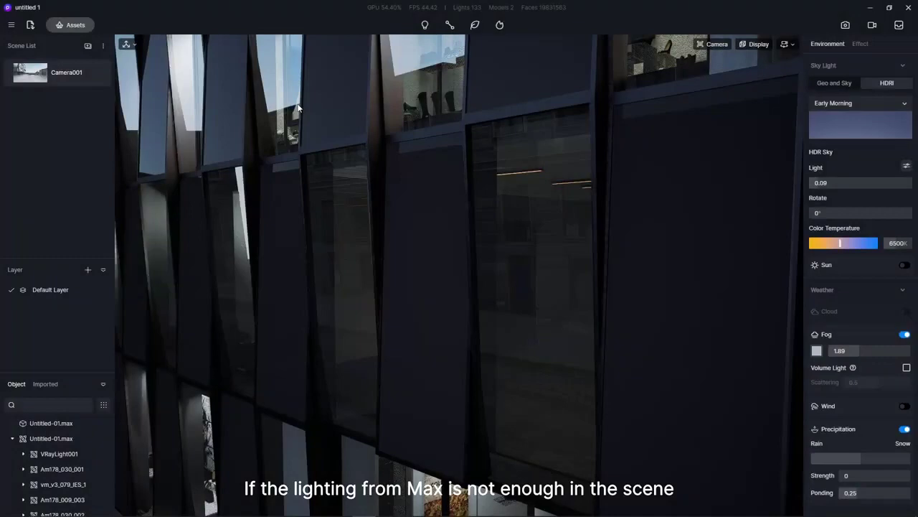
Add a rectangle light upright inside the facade, enlarged and hidden from reflections.
click(425, 25)
click(463, 94)
click(397, 281)
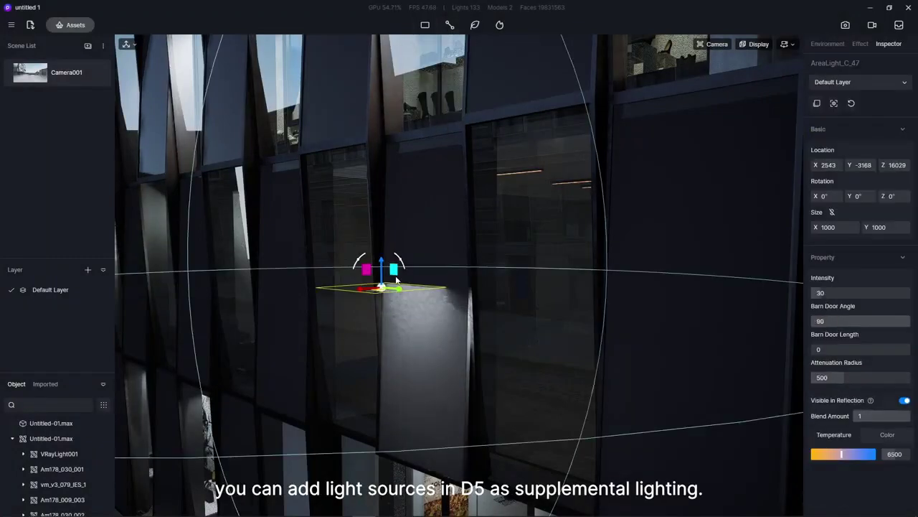
click(379, 287)
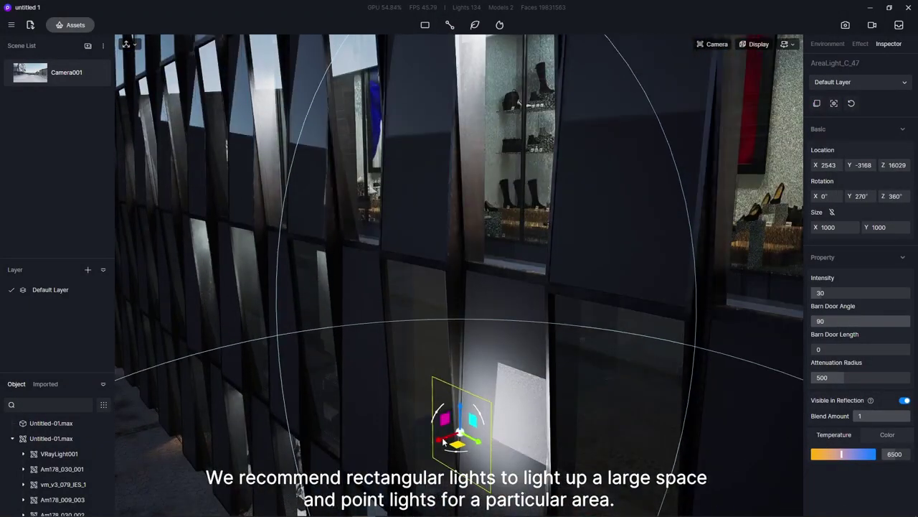
drag(442, 440, 485, 316)
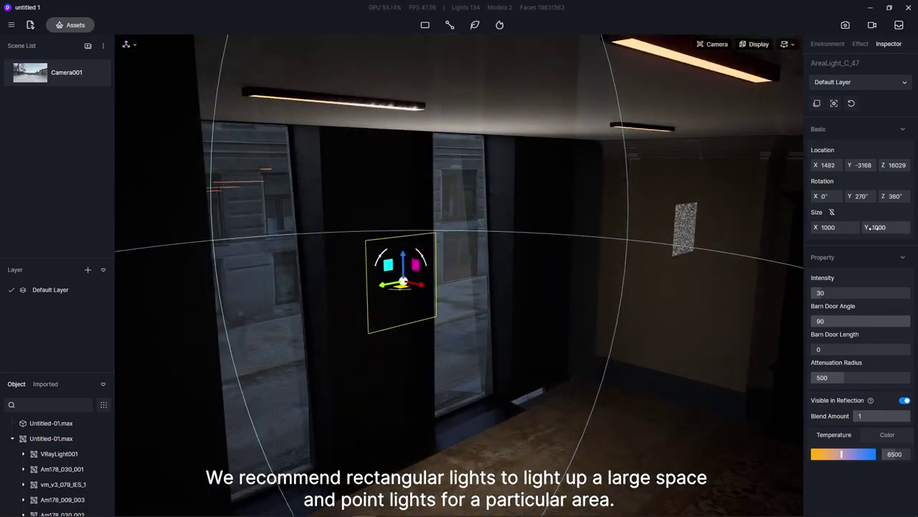
mouse_move(910, 225)
mouse_down()
mouse_move(917, 225)
mouse_move(910, 227)
mouse_up()
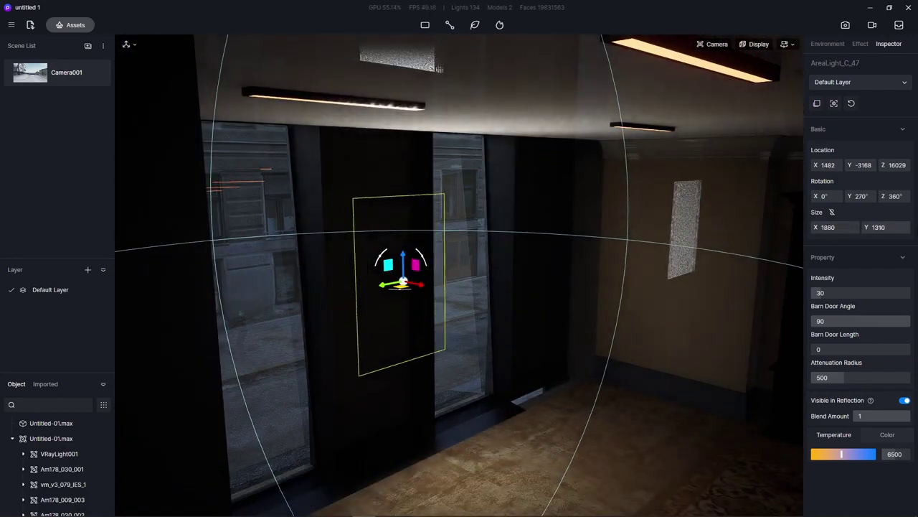
drag(403, 284, 404, 311)
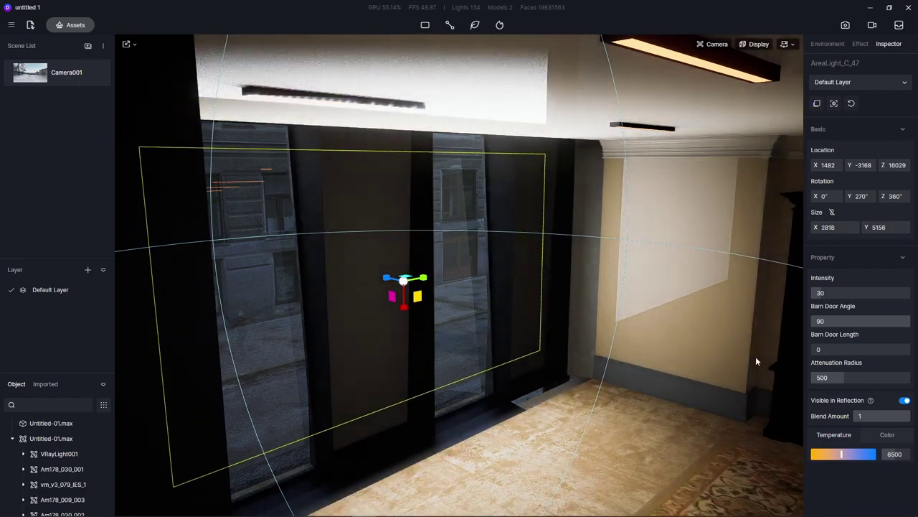
click(904, 402)
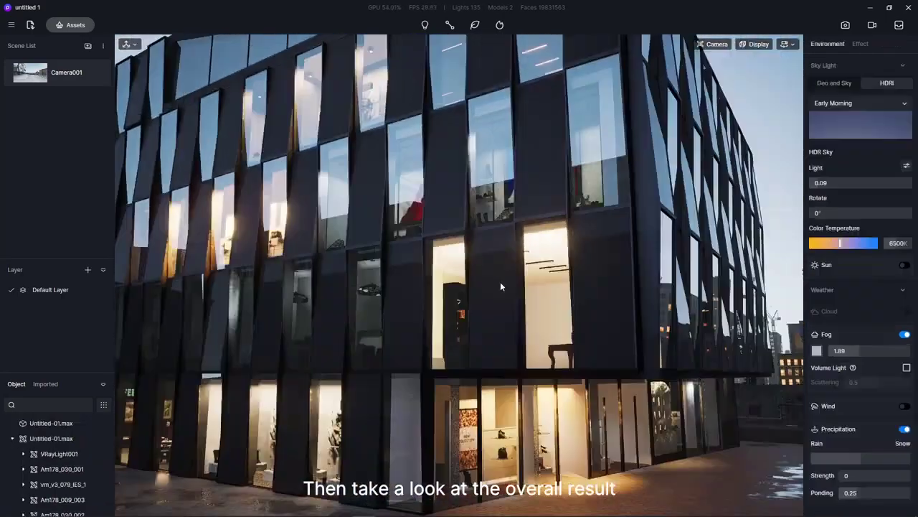
Lighten the facade glass base colour to a brighter grey.
click(497, 272)
click(819, 167)
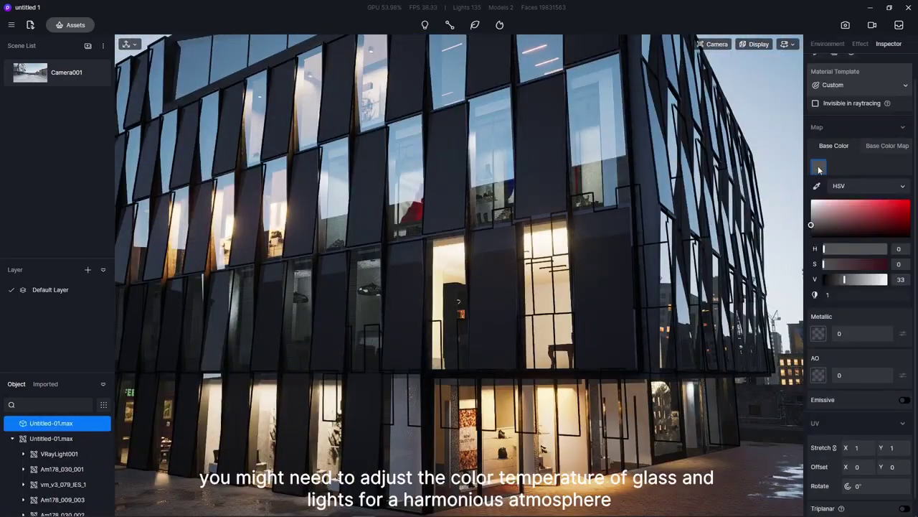
drag(848, 282, 868, 280)
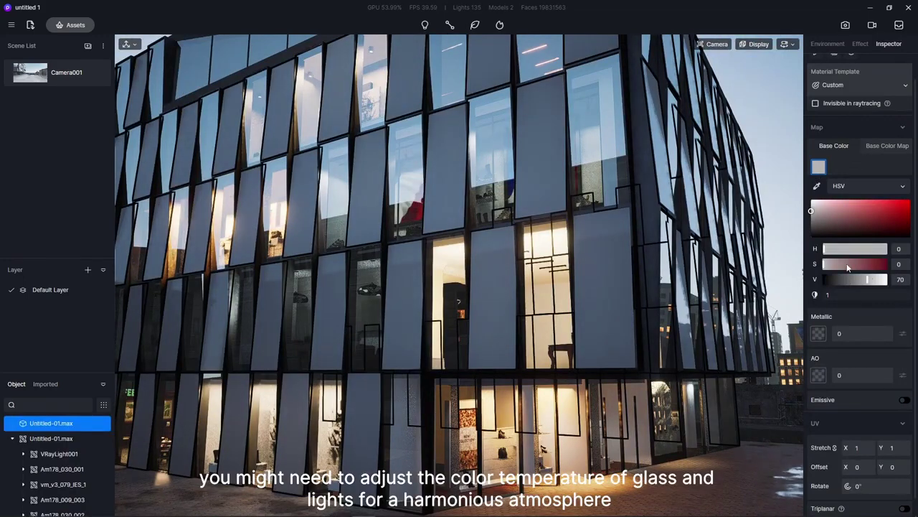
click(793, 213)
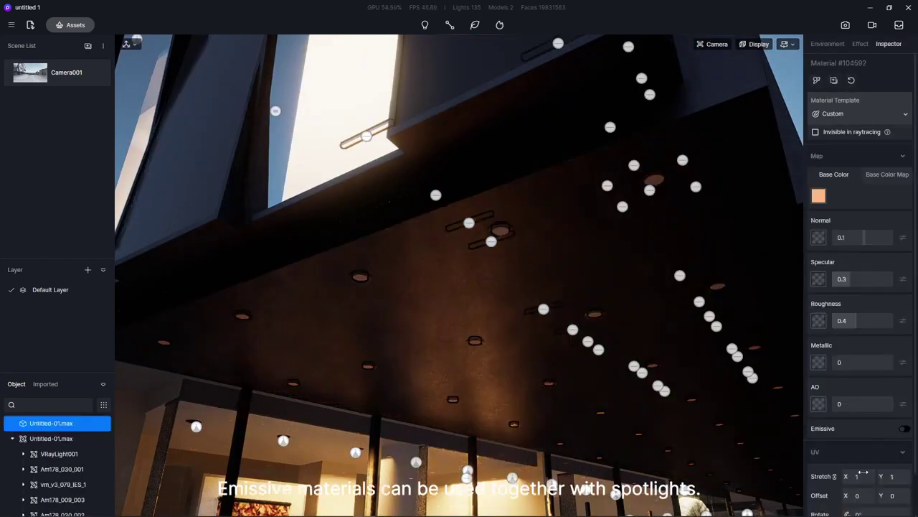
Make the ceiling fixtures glow and brighten their emission.
click(904, 428)
scroll(861, 430, down, 1)
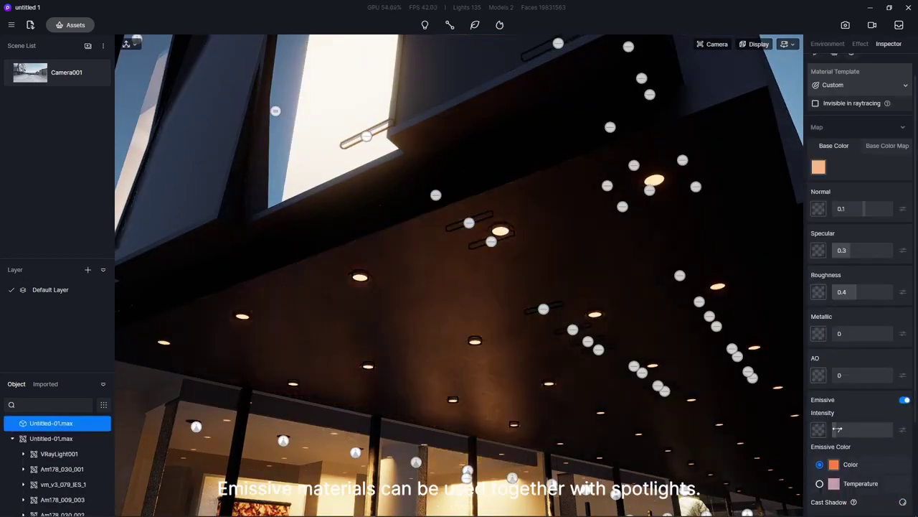
drag(837, 428, 847, 428)
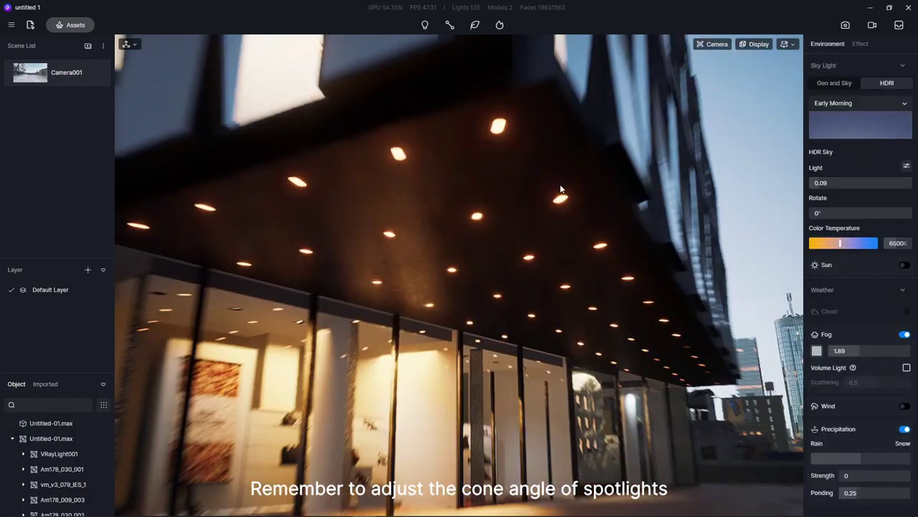
Add a ceiling spotlight with a narrower cone and longer reach, then select the canopy spotlights.
click(445, 60)
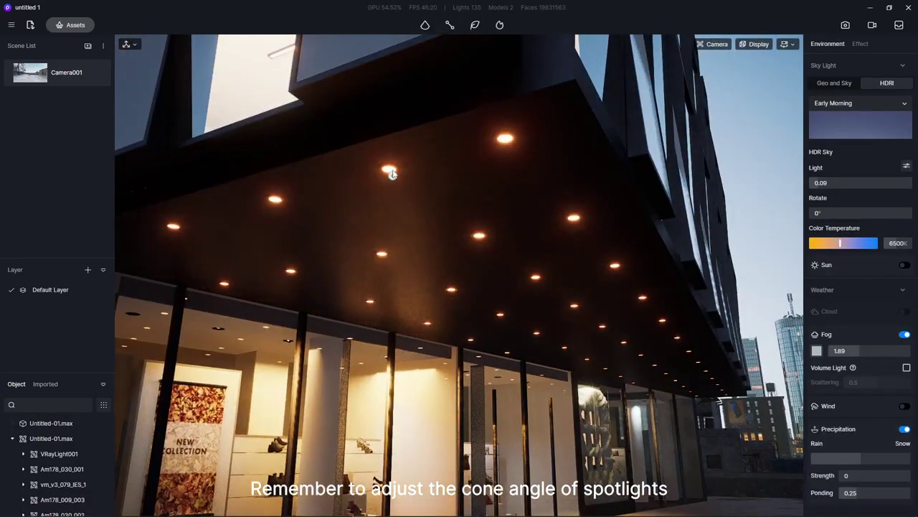
click(391, 174)
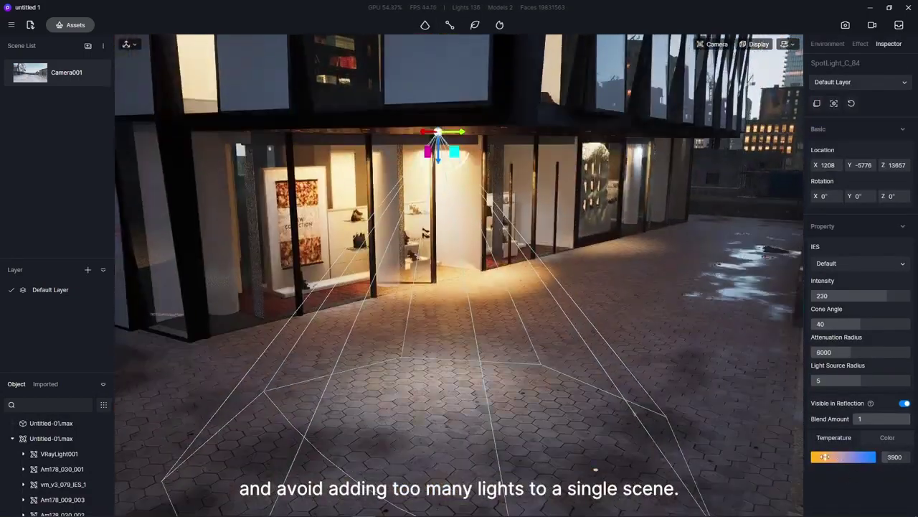
drag(825, 457, 823, 457)
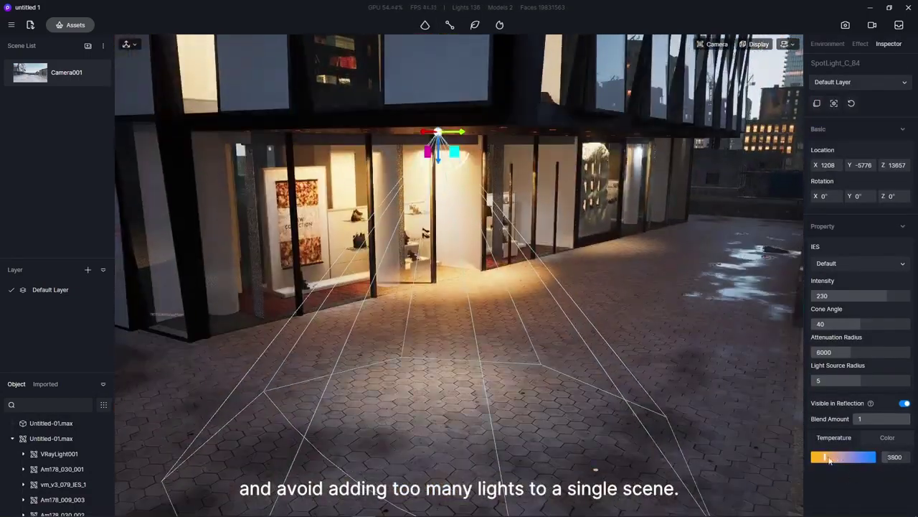
mouse_move(861, 352)
mouse_down()
mouse_move(872, 352)
mouse_move(857, 327)
mouse_up()
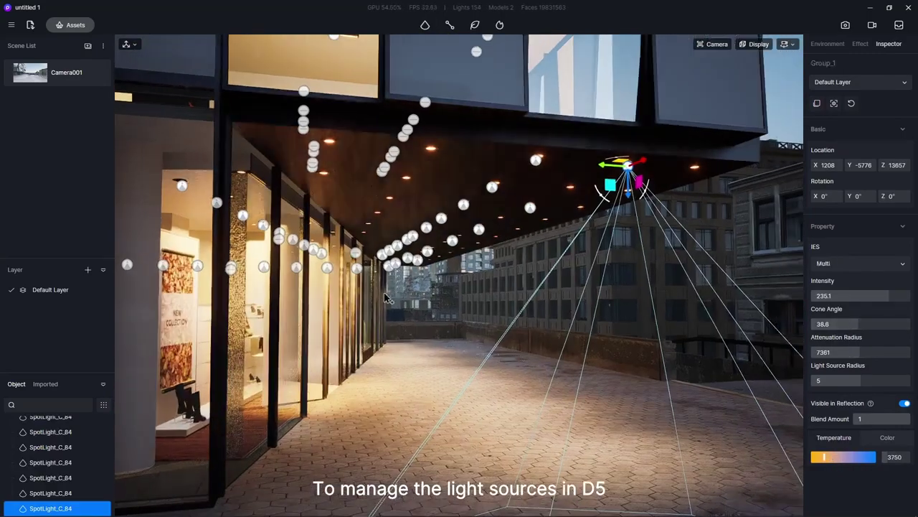
drag(385, 292, 655, 195)
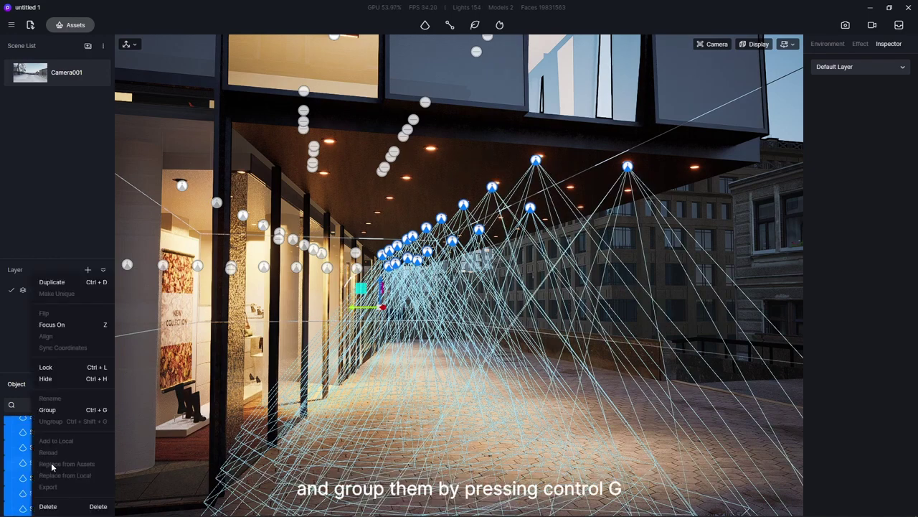
Make the corner building's window material emissive, warm orange by colour temperature, slightly dimmed.
click(700, 200)
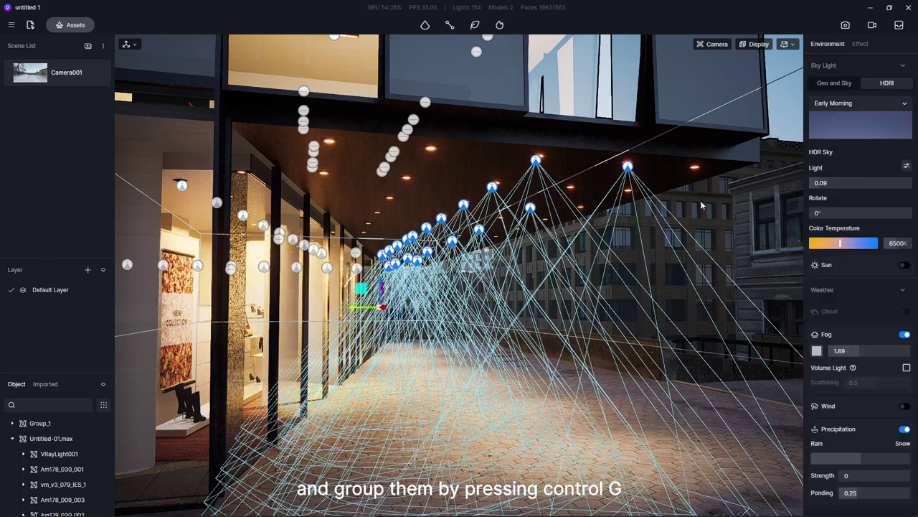
double_click(701, 199)
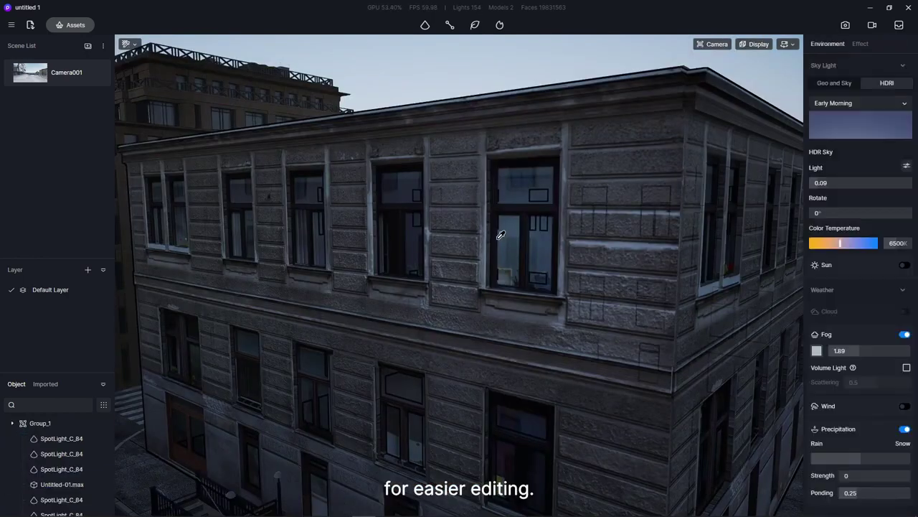
drag(839, 436, 843, 430)
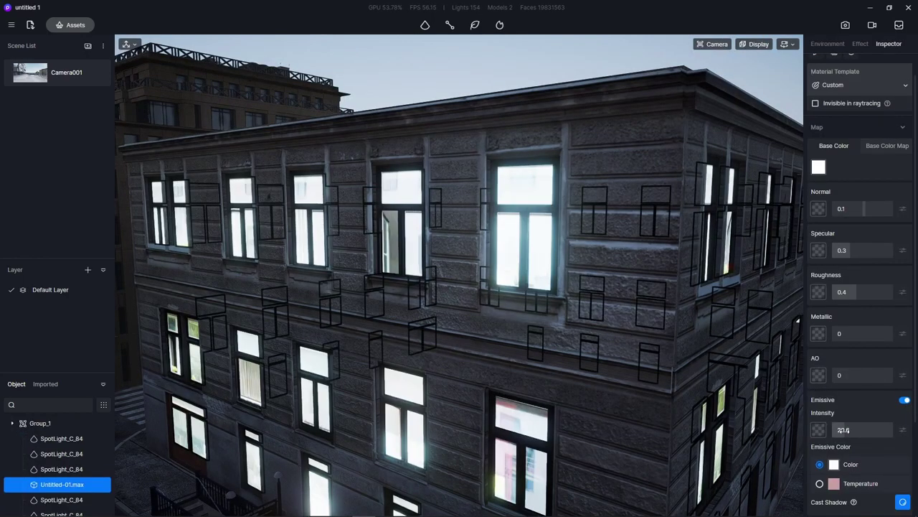
click(820, 484)
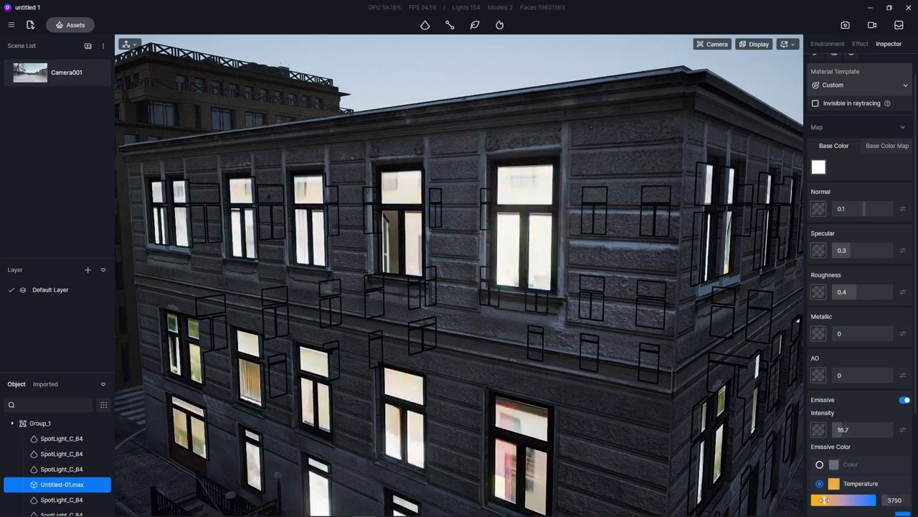
drag(824, 500, 813, 501)
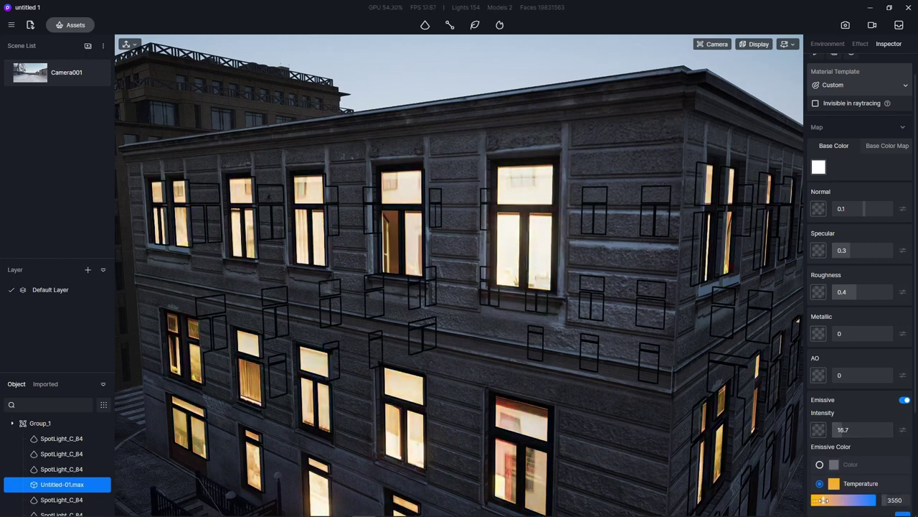
drag(838, 430, 837, 430)
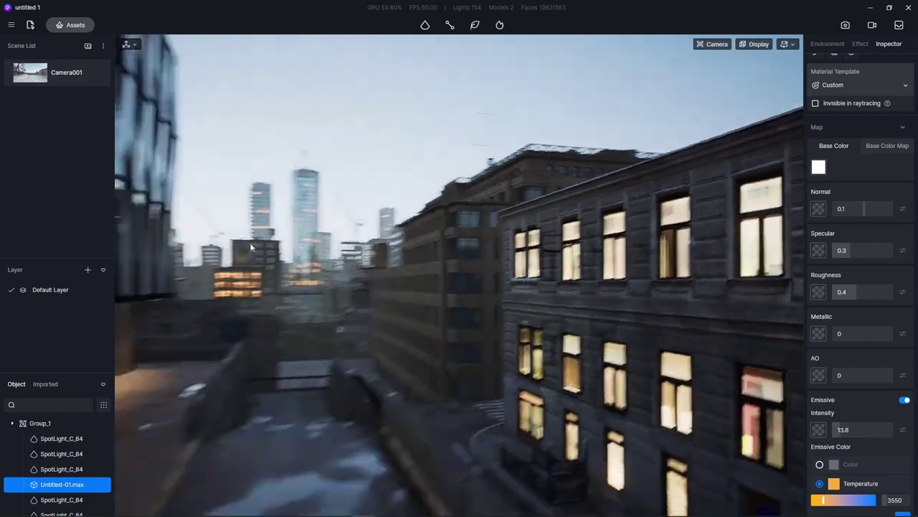
click(446, 120)
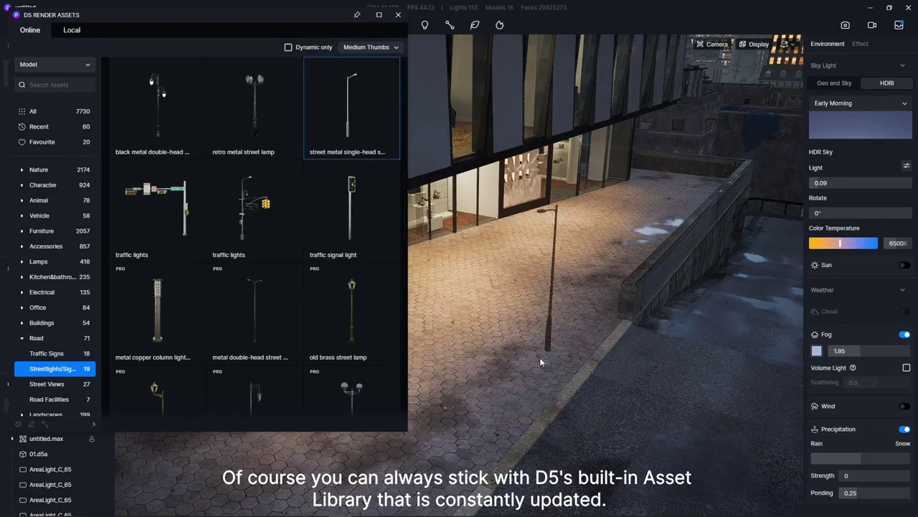
Place the single-head street lamp by the walkway and select its head material to glow.
click(541, 362)
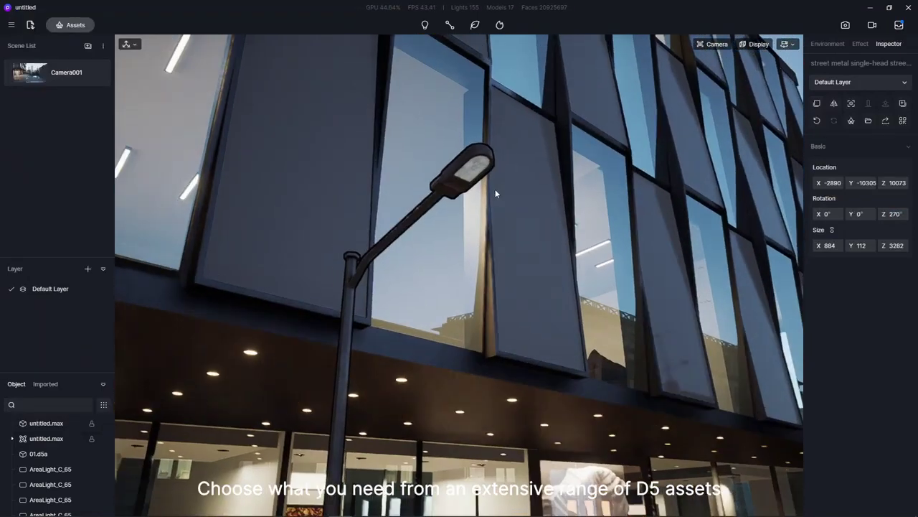
click(481, 164)
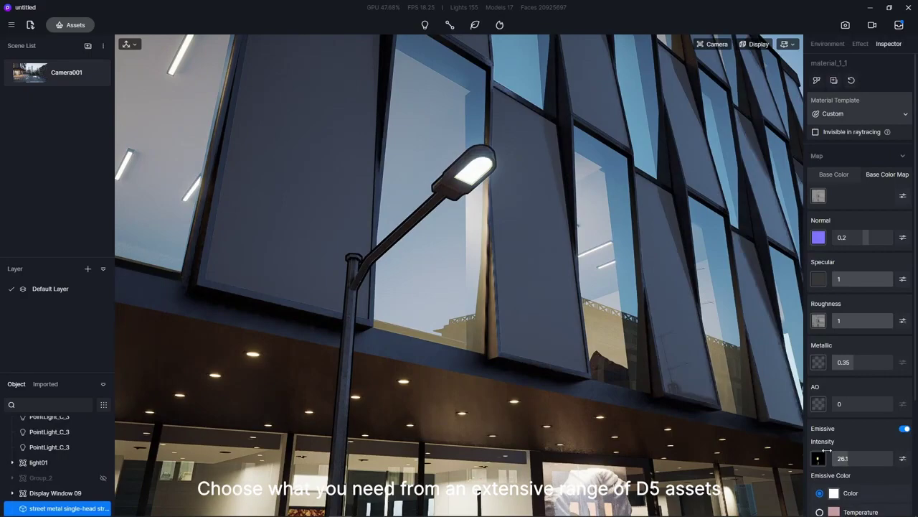
click(28, 73)
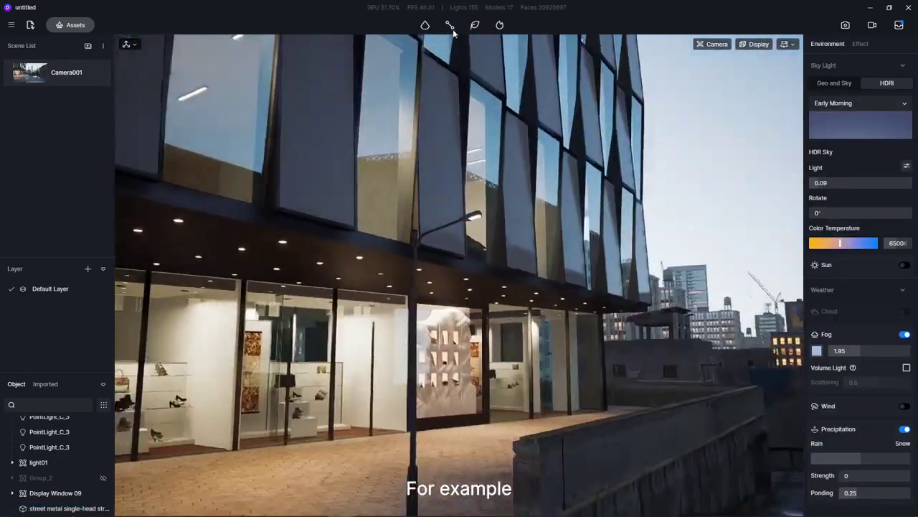
Add a spotlight at the lamp using the IES 03 profile, with fine-tuned intensity.
click(425, 25)
click(441, 62)
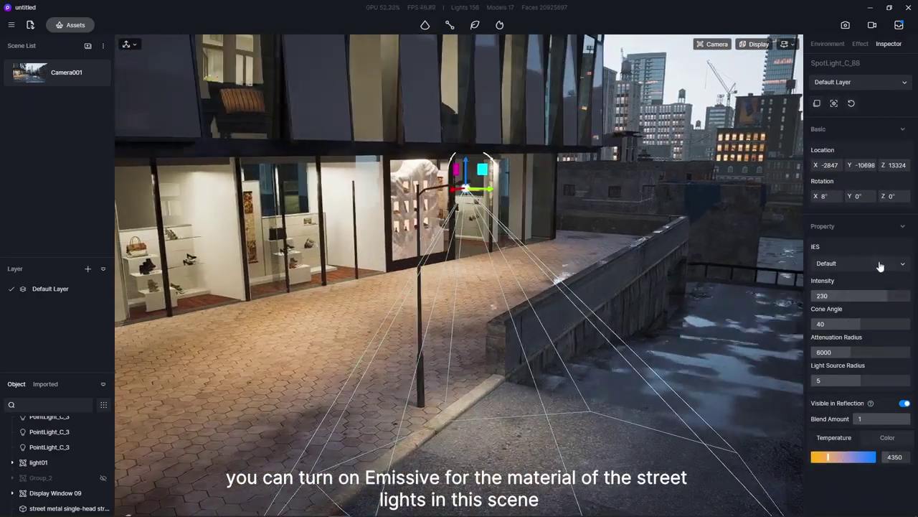
click(860, 263)
click(868, 326)
click(860, 263)
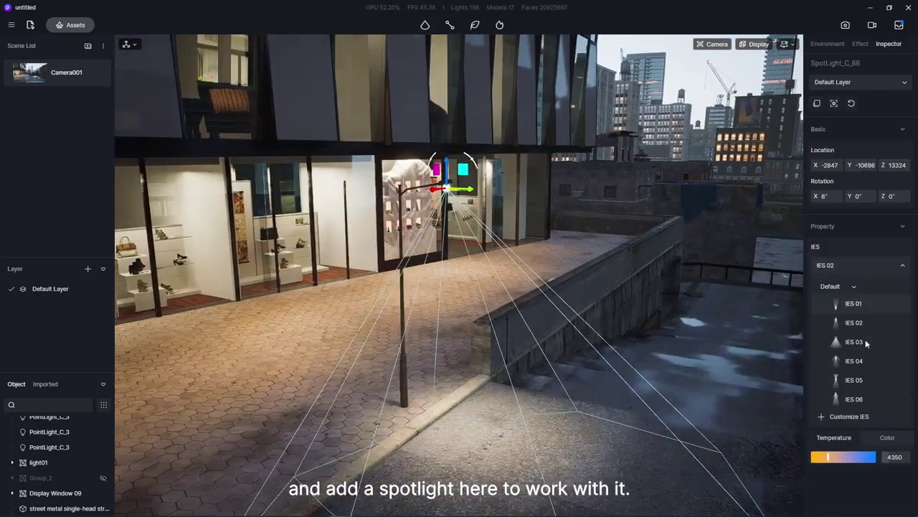
click(832, 361)
drag(861, 323, 877, 323)
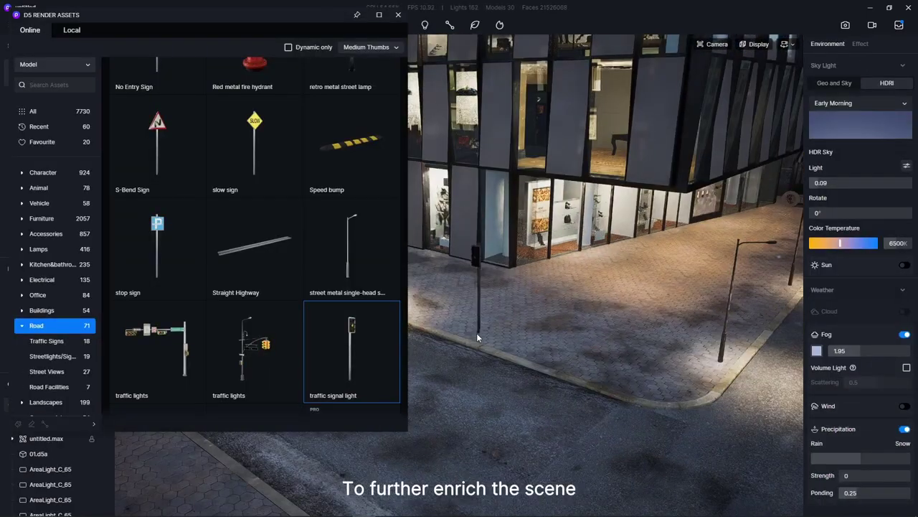
Place a traffic signal, a pedestrian crossing and parking line markings along the street.
click(476, 333)
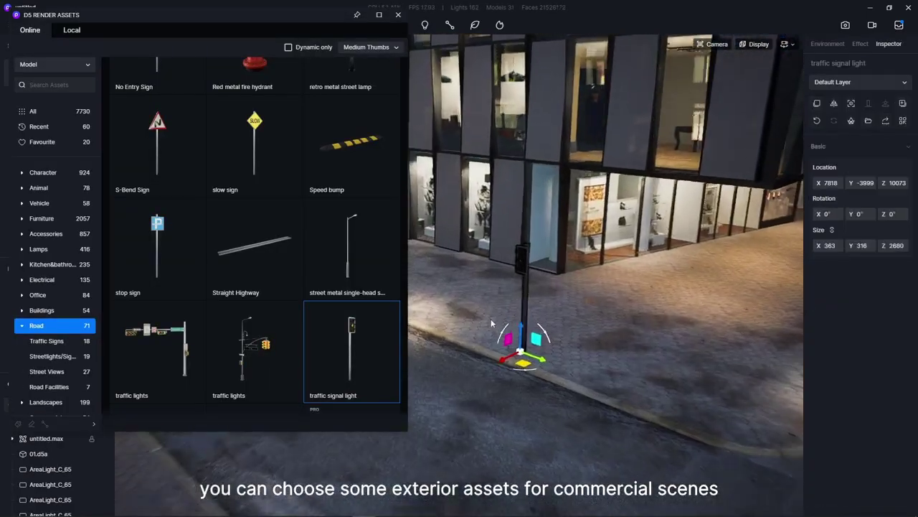
middle_drag(491, 322, 613, 386)
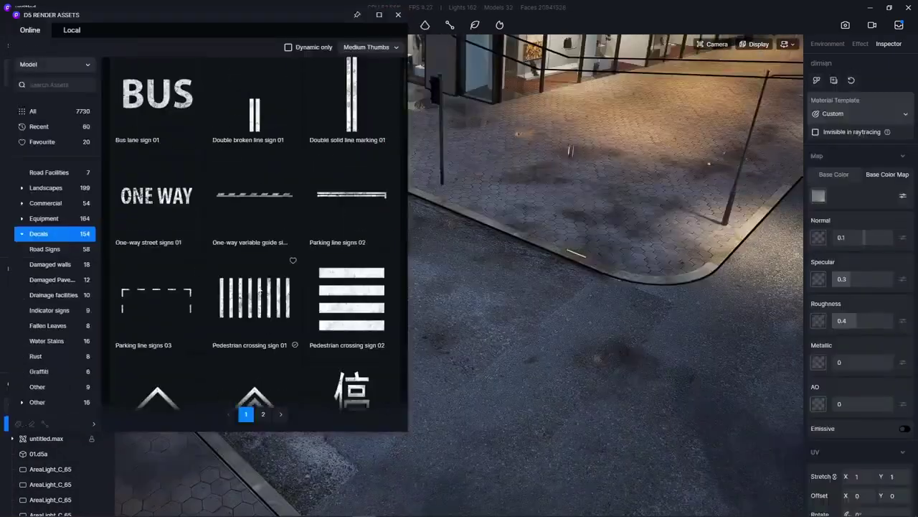
drag(254, 297, 480, 311)
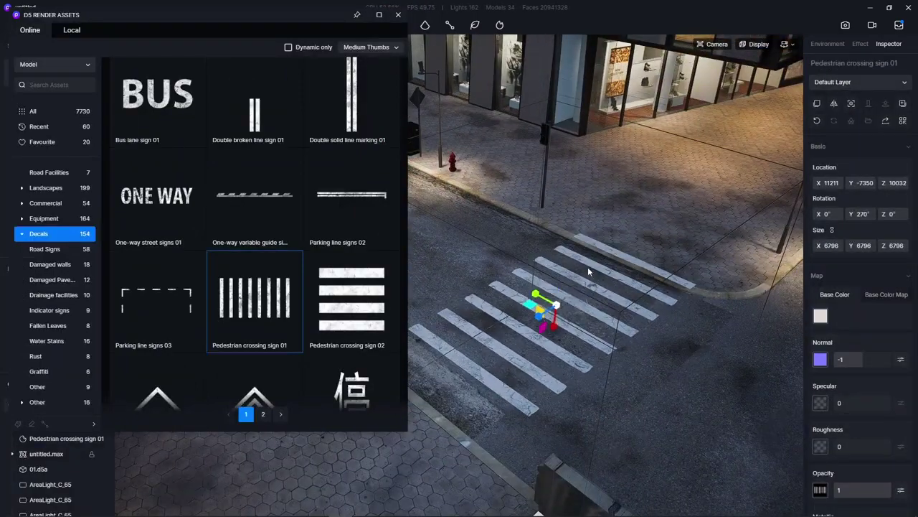
drag(587, 271, 609, 335)
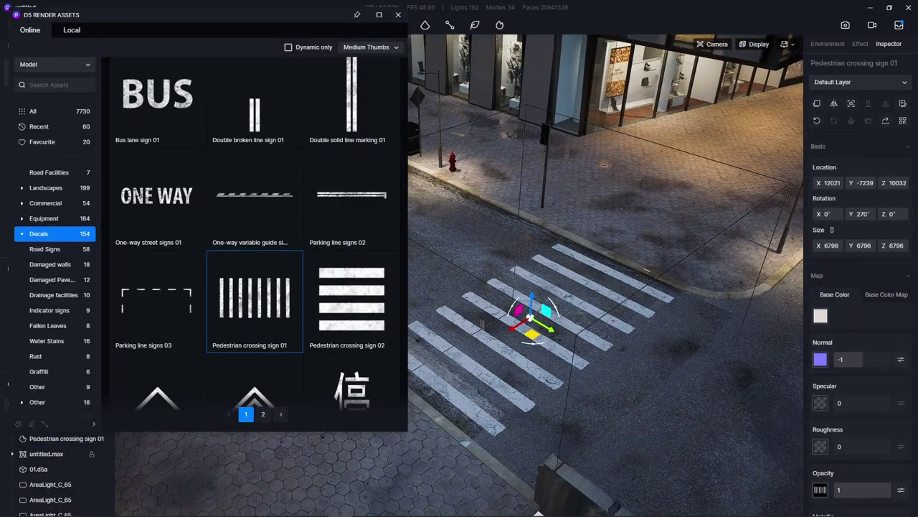
drag(156, 298, 574, 340)
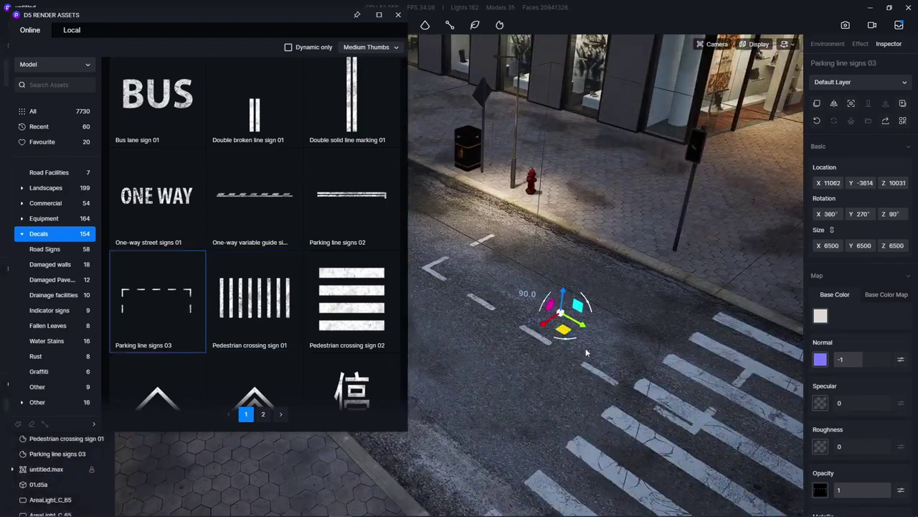
drag(485, 252, 573, 283)
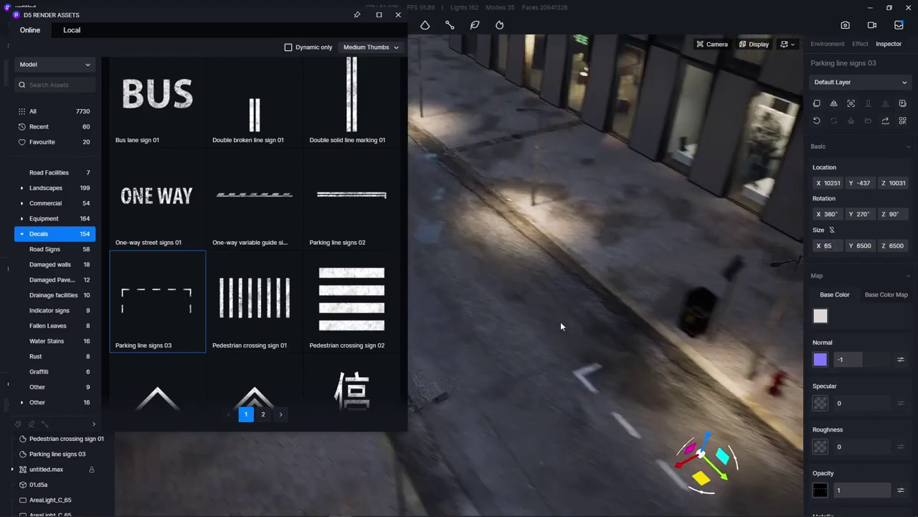
right_drag(560, 322, 660, 405)
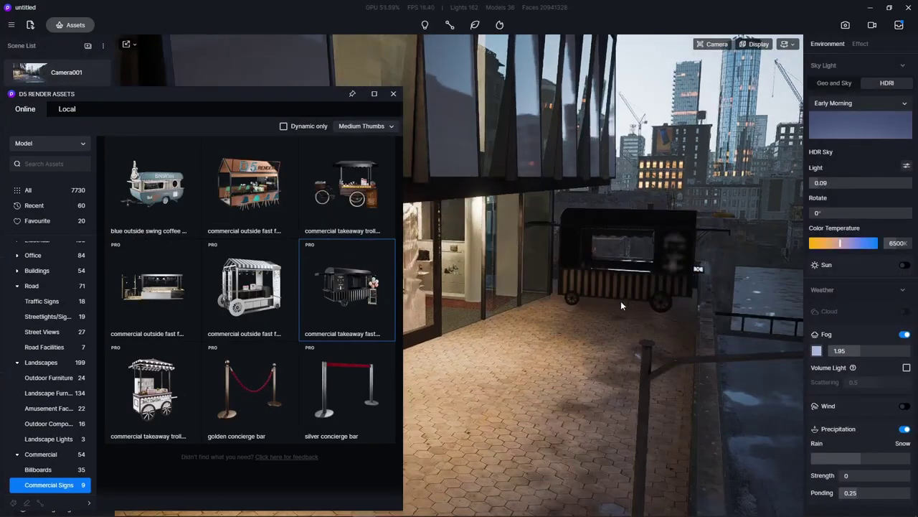
Place the black takeaway cart and striped SHOPPING cart on the terrace, and Jetliner 01 overhead.
click(632, 316)
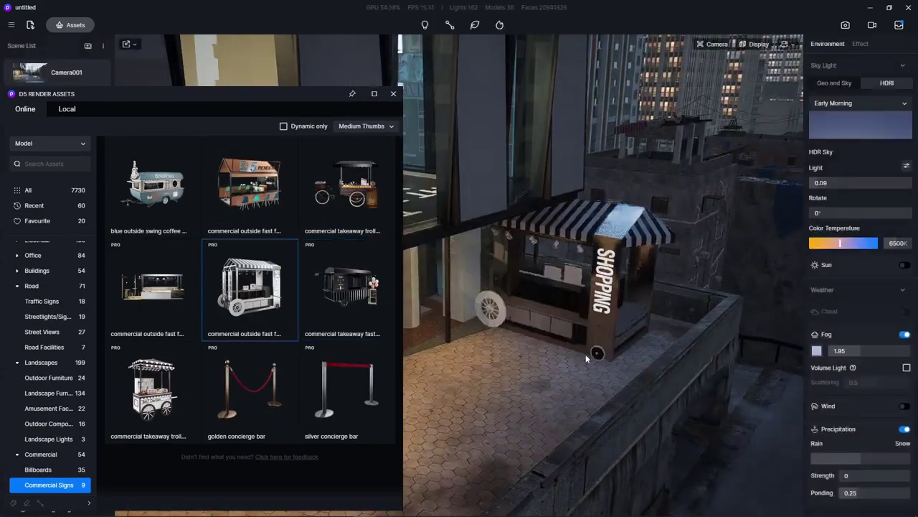
click(604, 349)
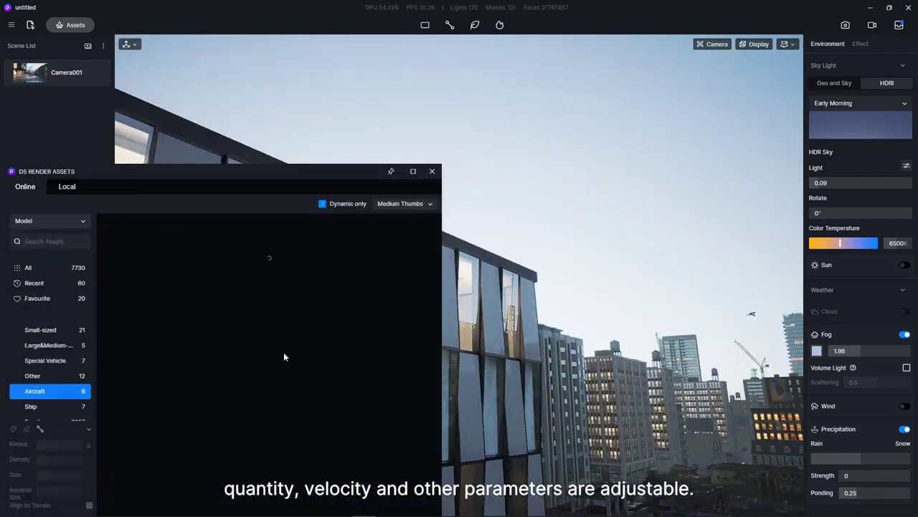
click(621, 152)
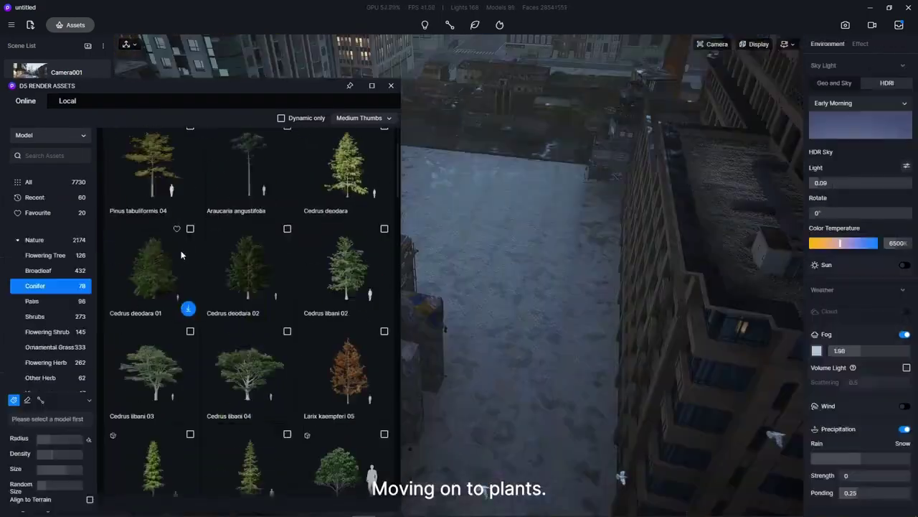
Brush-paint pine trees on the rooftop, then place an Acer negundo beside the building.
scroll(181, 254, down, 4)
scroll(229, 259, down, 4)
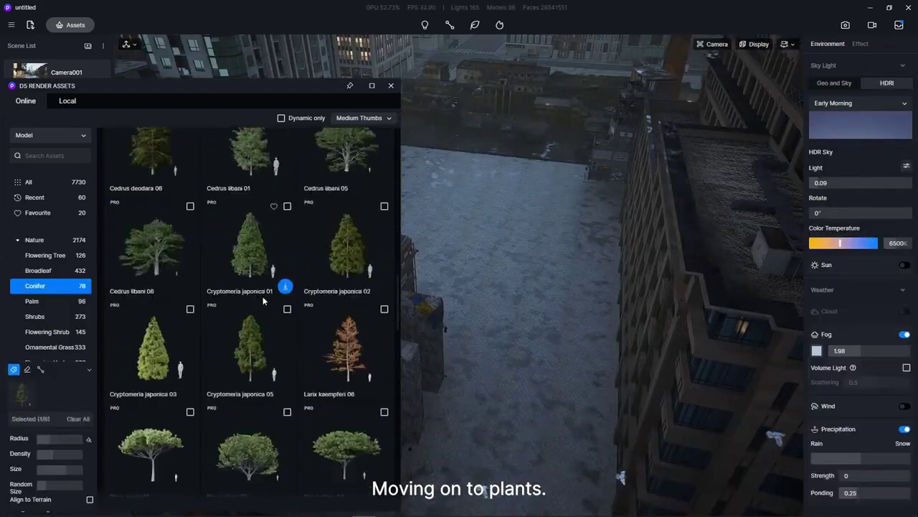
scroll(281, 263, down, 4)
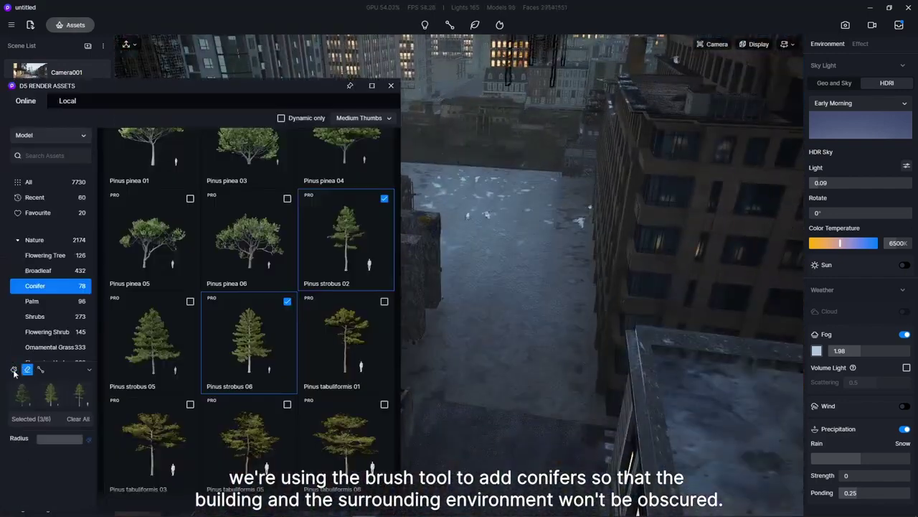
click(13, 369)
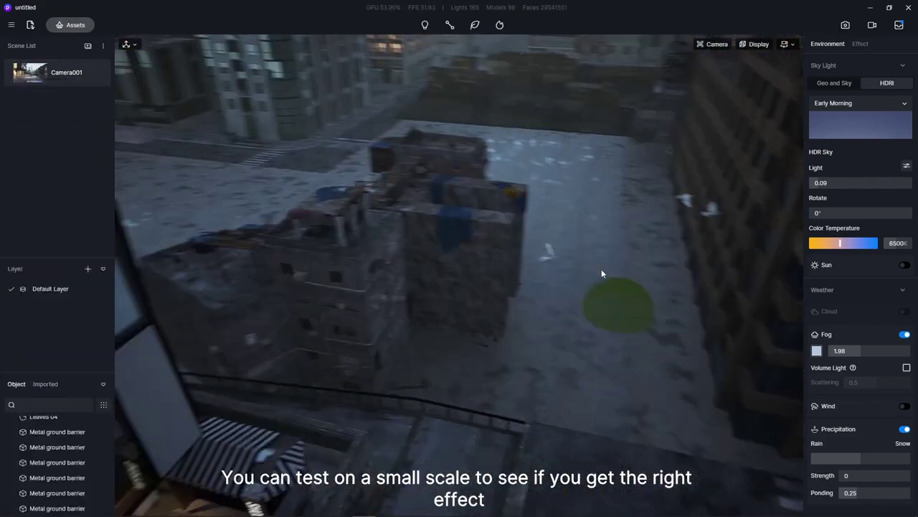
drag(602, 269, 654, 420)
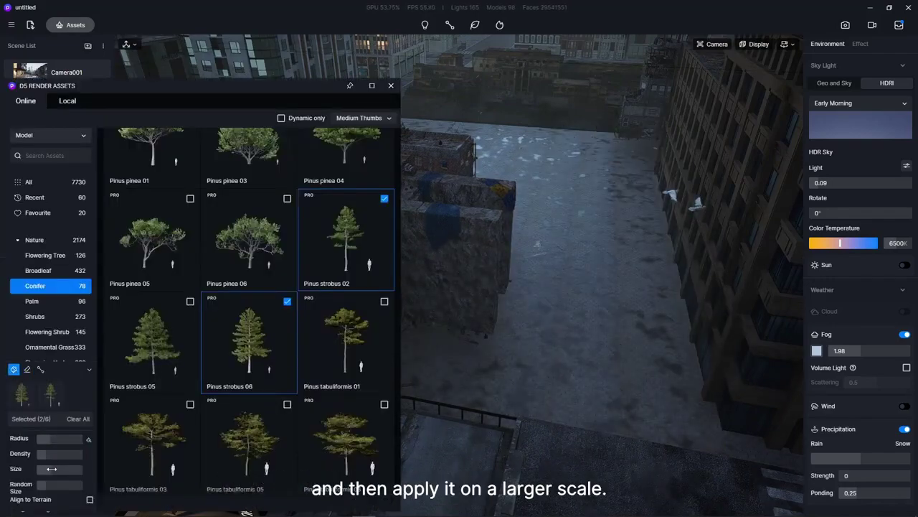
click(508, 247)
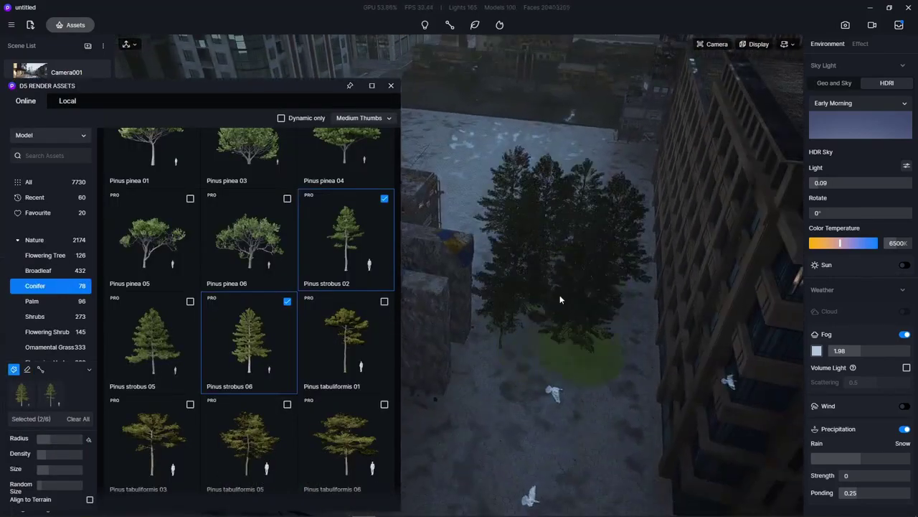
click(29, 72)
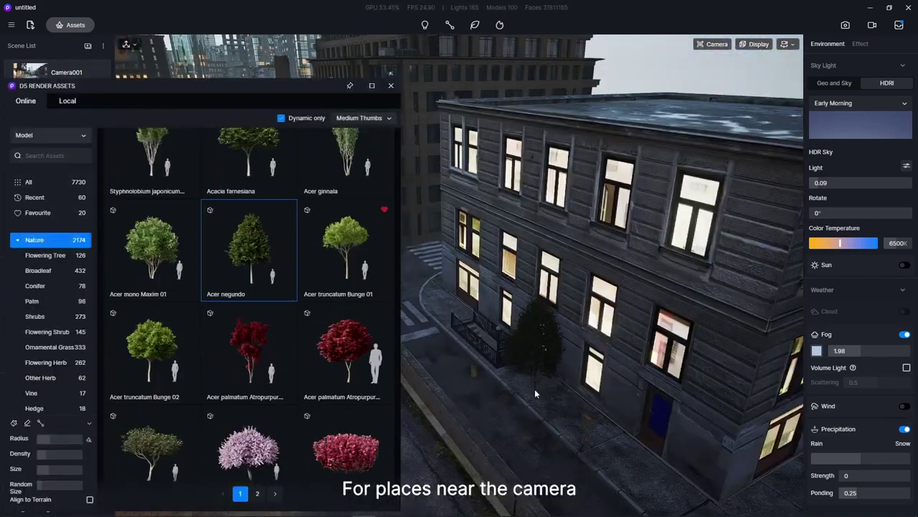
click(539, 351)
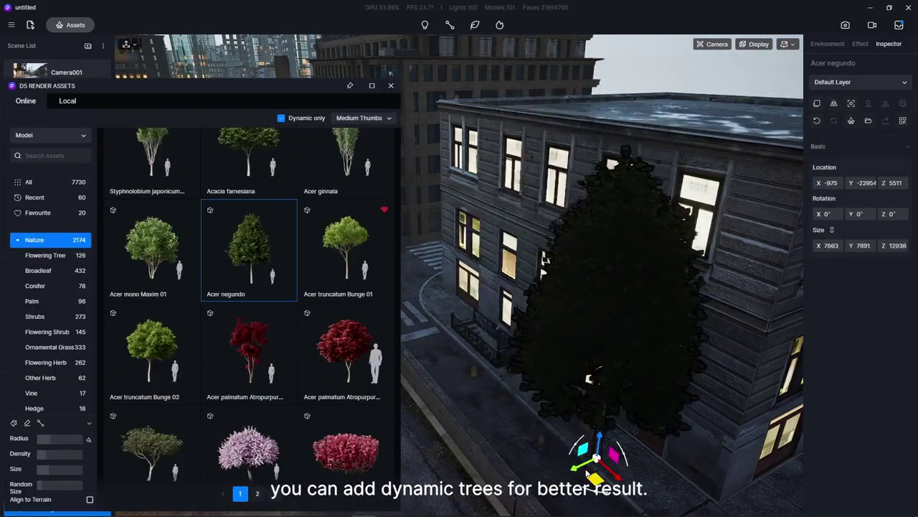
drag(610, 479, 535, 425)
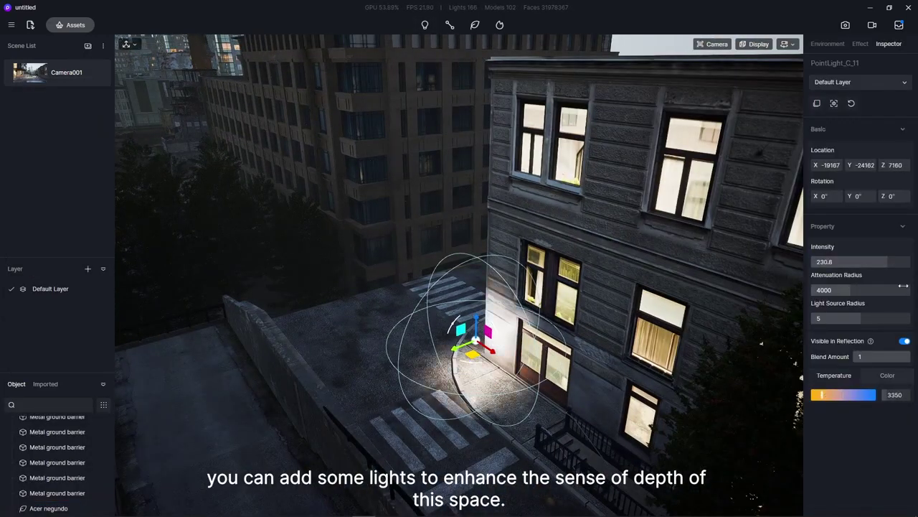
Set the point light's attenuation radius to 10000 and move it up over the street.
click(827, 289)
text(10000)
key(Return)
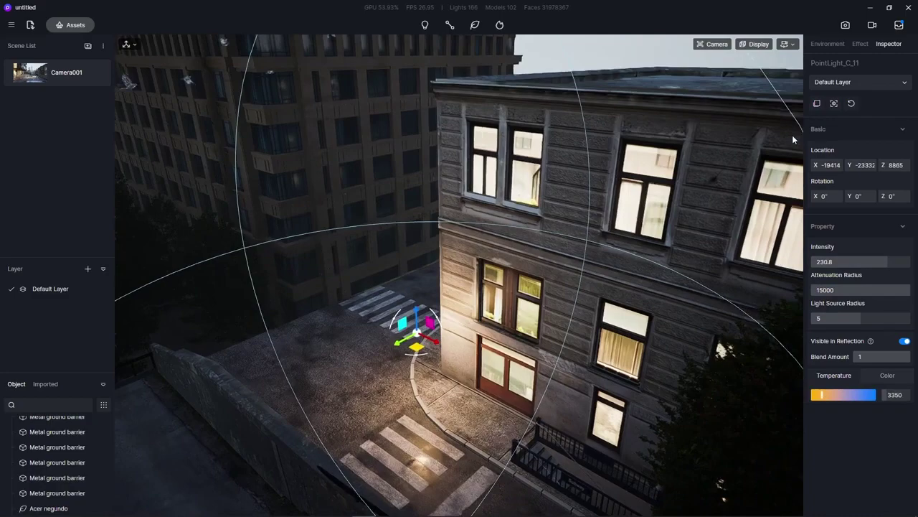
mouse_move(418, 345)
mouse_down()
mouse_move(378, 214)
mouse_move(393, 244)
mouse_up()
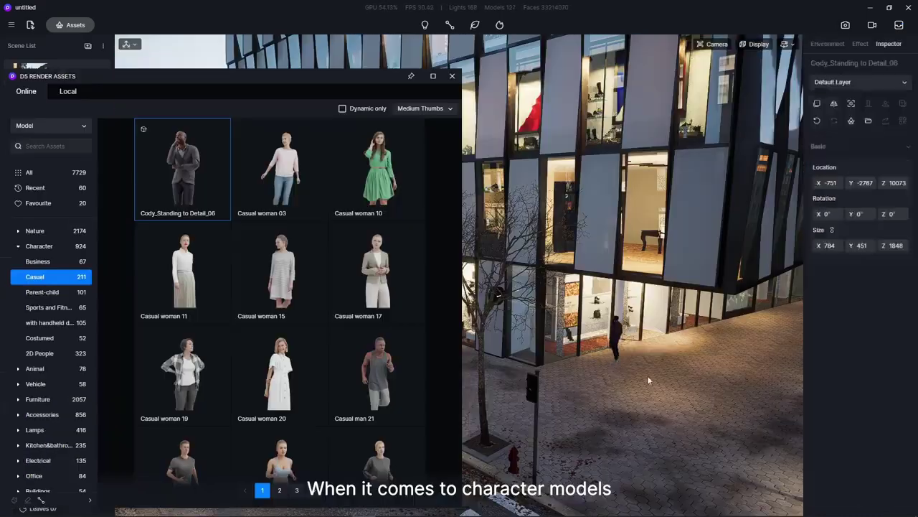
Place Casual woman 47, Casual woman 49 and Casual man 45 near the storefronts.
click(647, 380)
scroll(307, 319, down, 5)
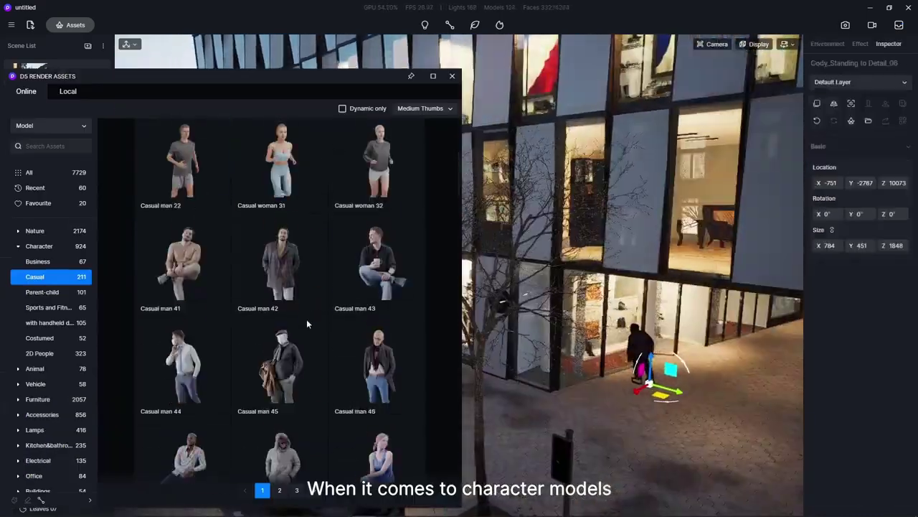
scroll(298, 323, down, 5)
click(280, 387)
scroll(603, 365, up, 2)
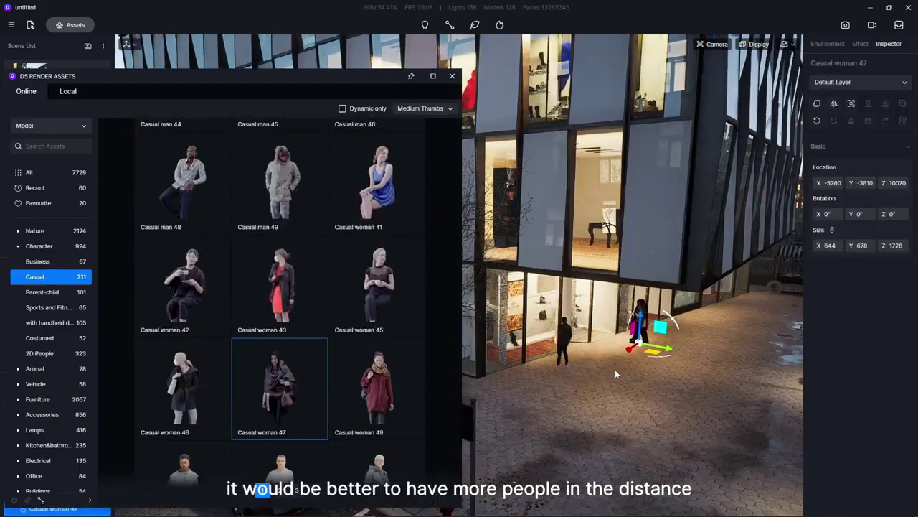
scroll(645, 384, up, 3)
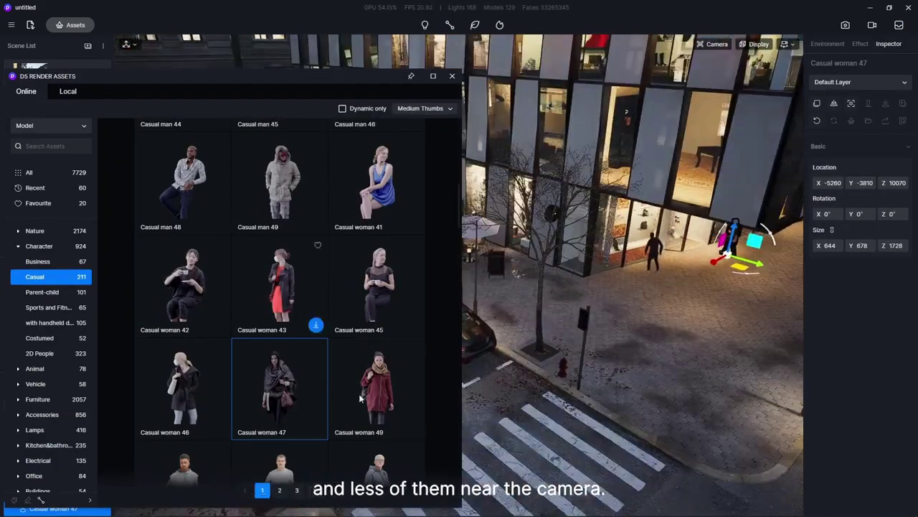
click(377, 387)
click(529, 269)
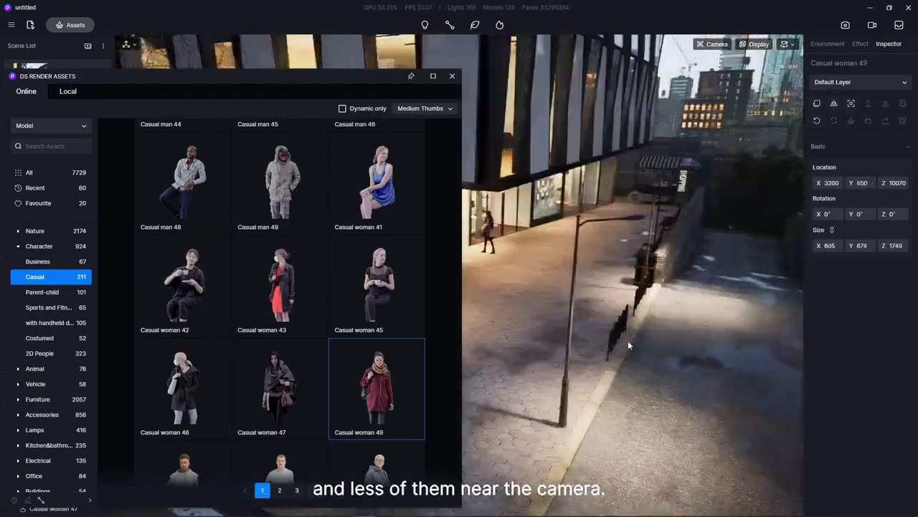
scroll(294, 300, up, 3)
click(281, 362)
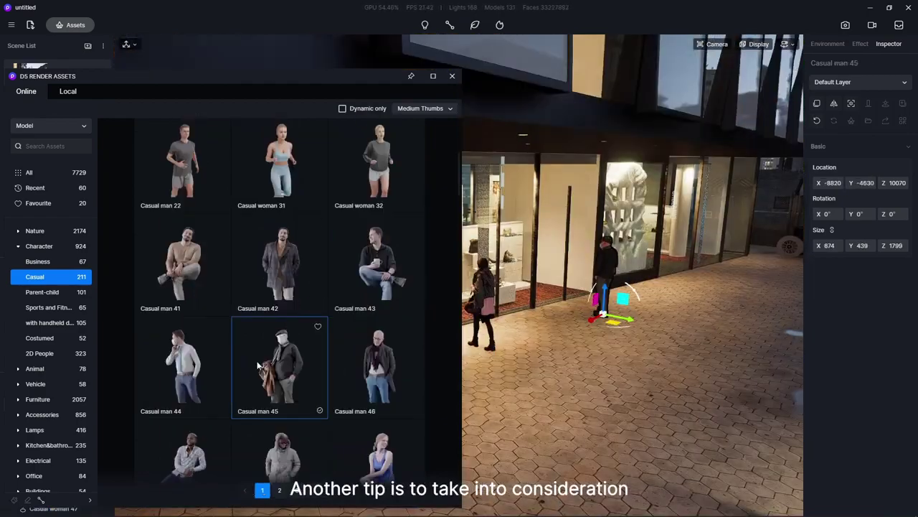
Seat Casual man 48 on the bench, then add Casual woman 52 and the Wiki_Walking_03 walker.
scroll(257, 366, down, 3)
click(185, 266)
click(616, 414)
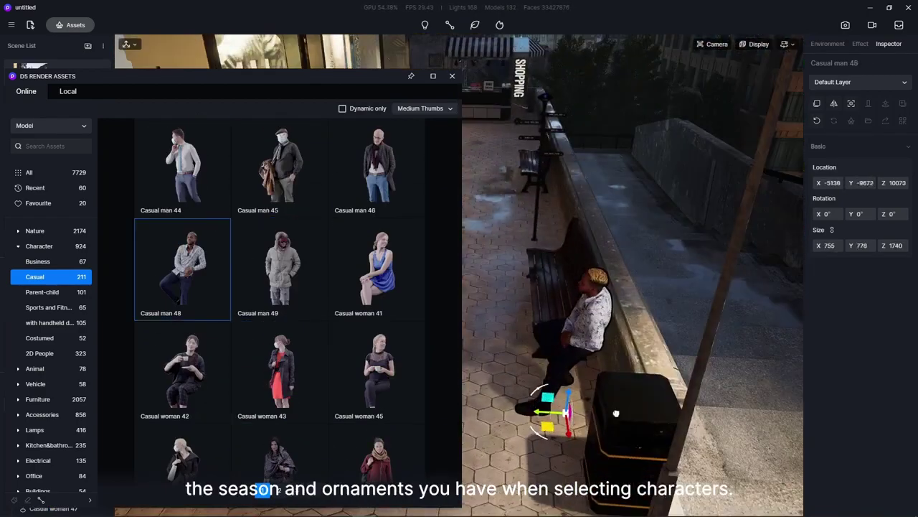
drag(616, 413, 652, 413)
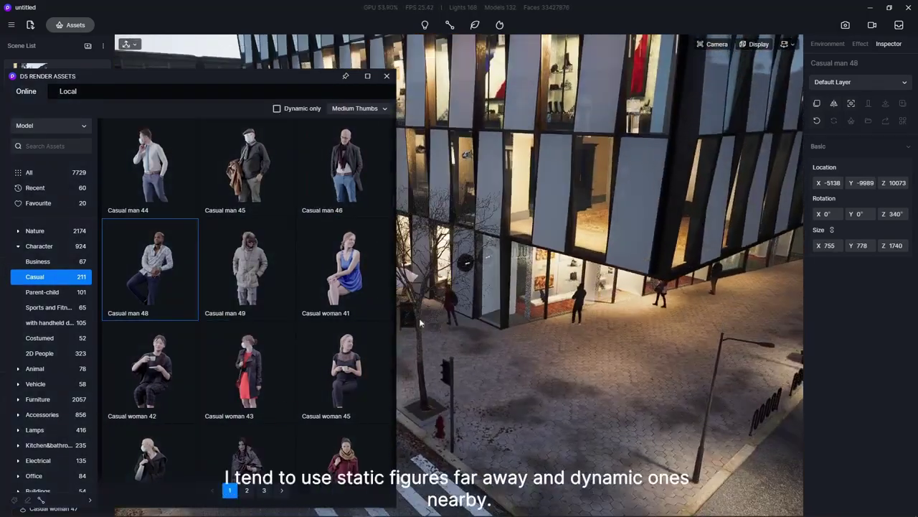
scroll(175, 342, down, 5)
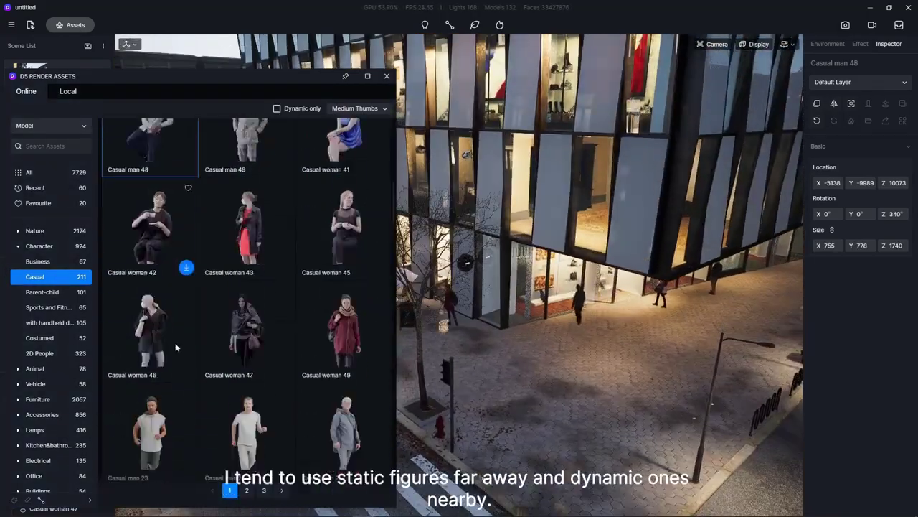
scroll(184, 287, down, 3)
click(246, 258)
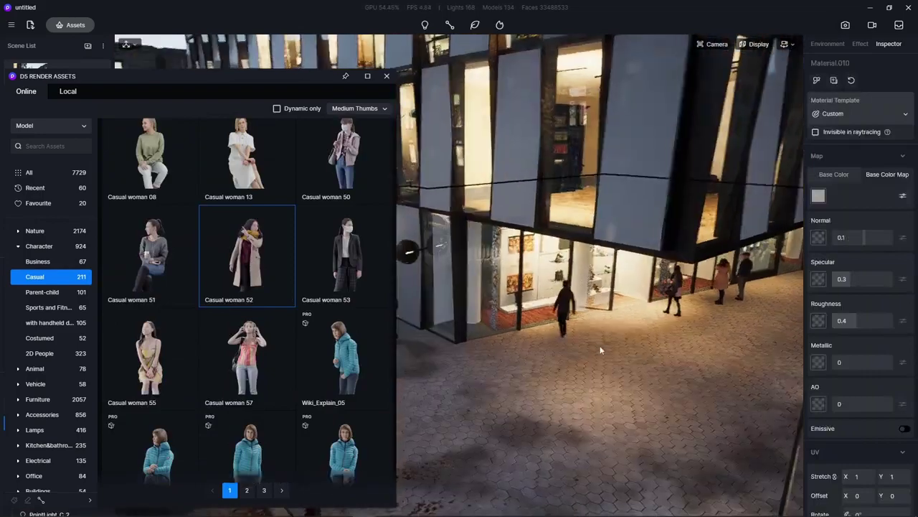
right_drag(555, 357, 659, 342)
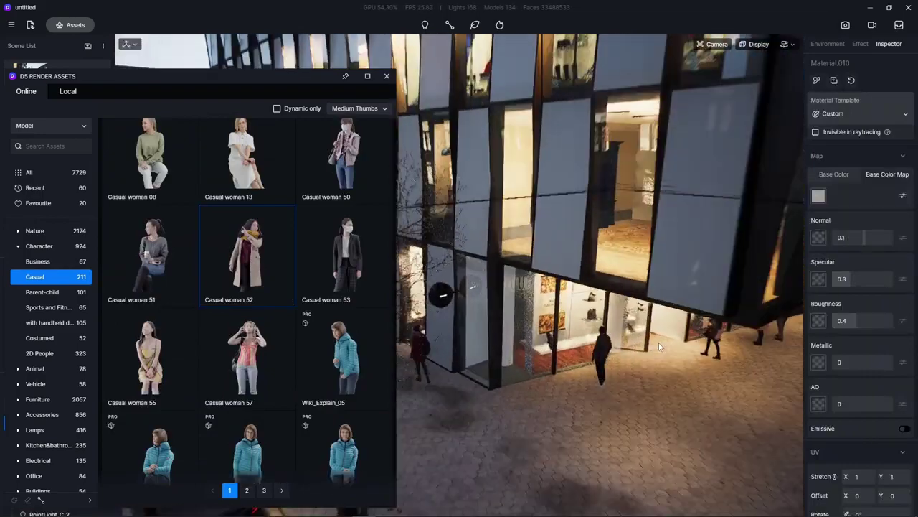
scroll(347, 339, down, 3)
click(150, 359)
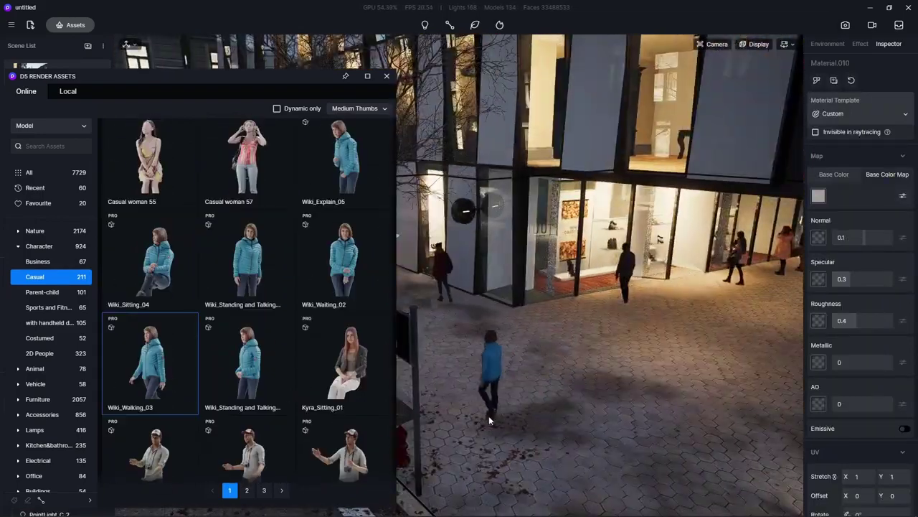
click(488, 415)
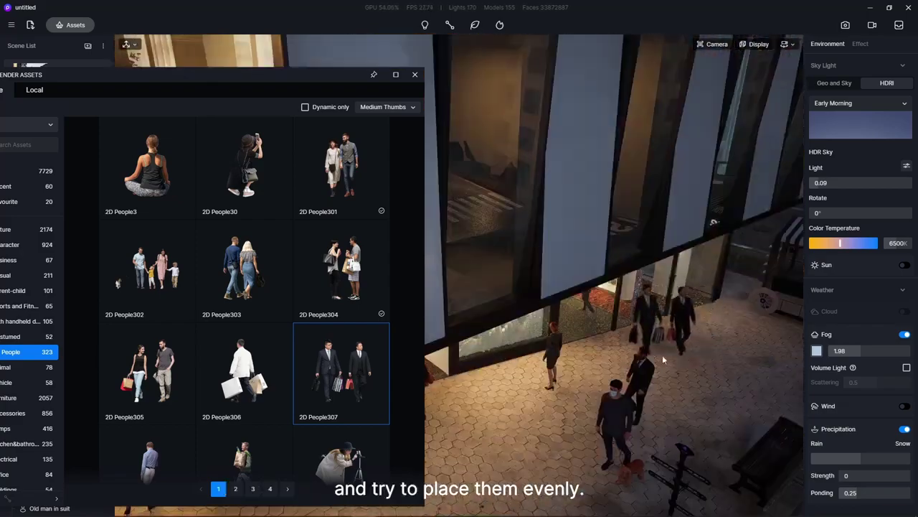
Place the 2D People307 pair in the street and Professional character 08 behind the counter.
click(652, 294)
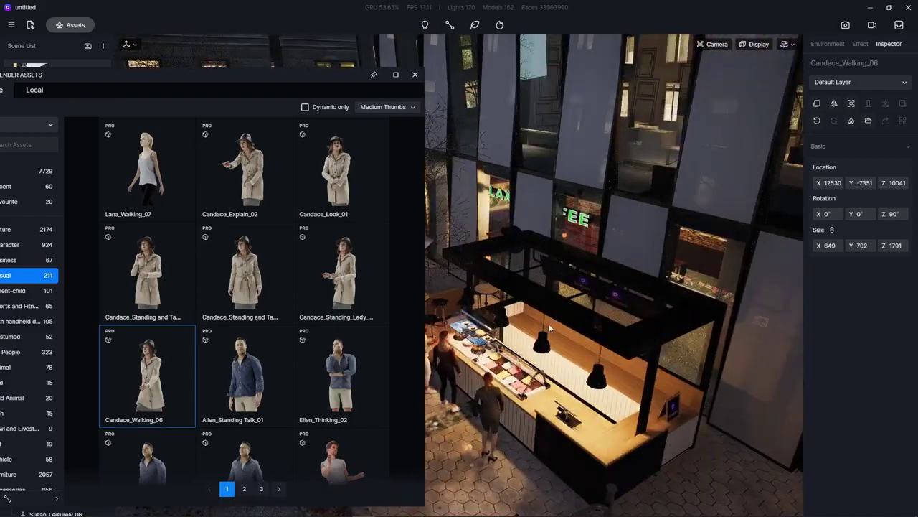
scroll(542, 375, up, 3)
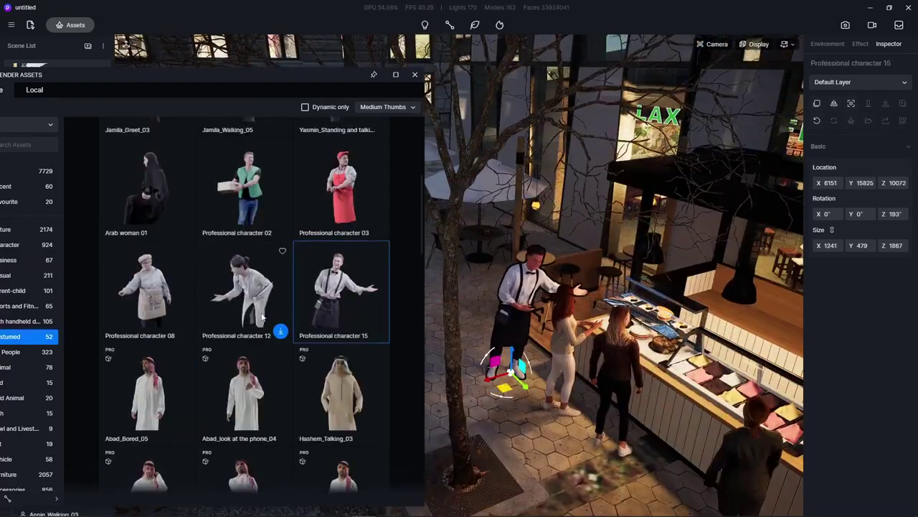
scroll(262, 318, up, 1)
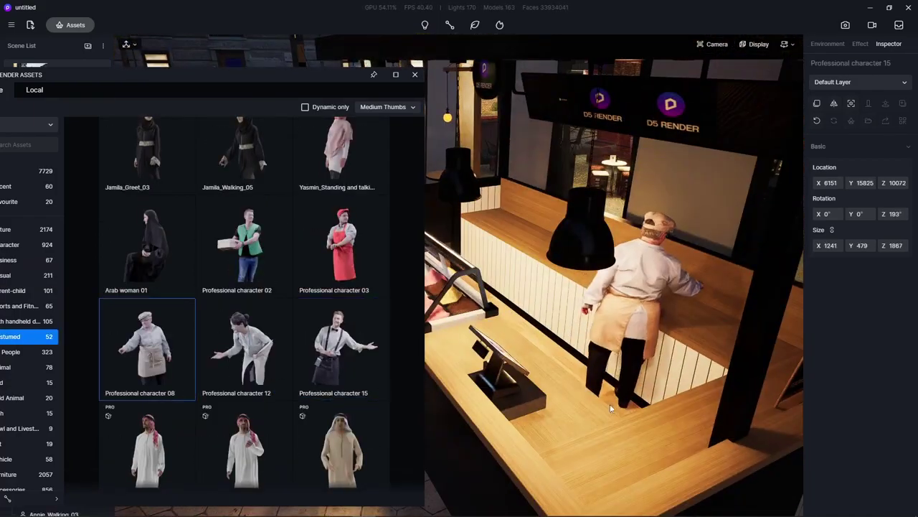
click(609, 406)
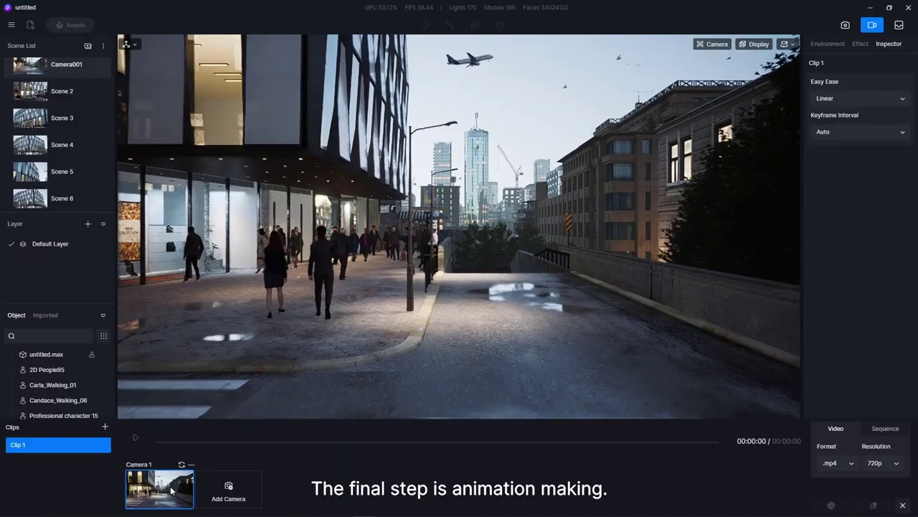
Open Clip 1, select the Annie_Walking_03 and Mason_行走_01 walkers, and play the preview.
click(172, 490)
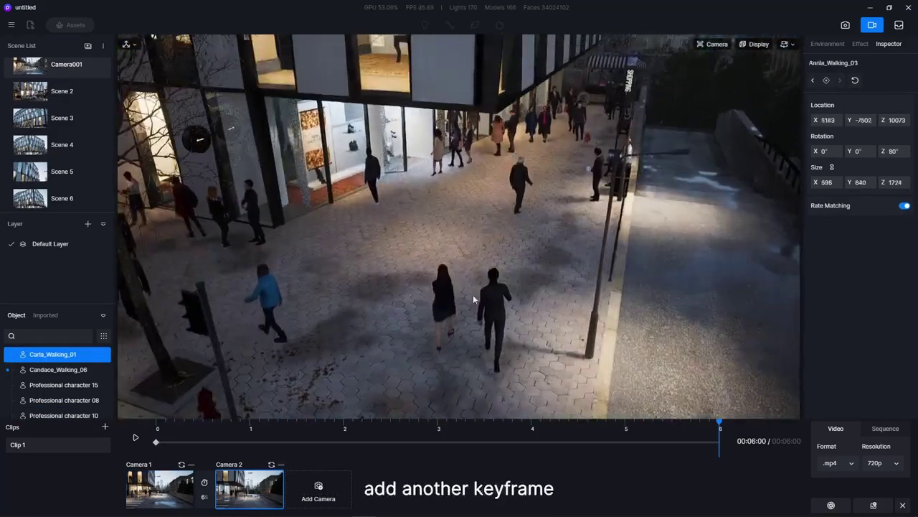
click(444, 323)
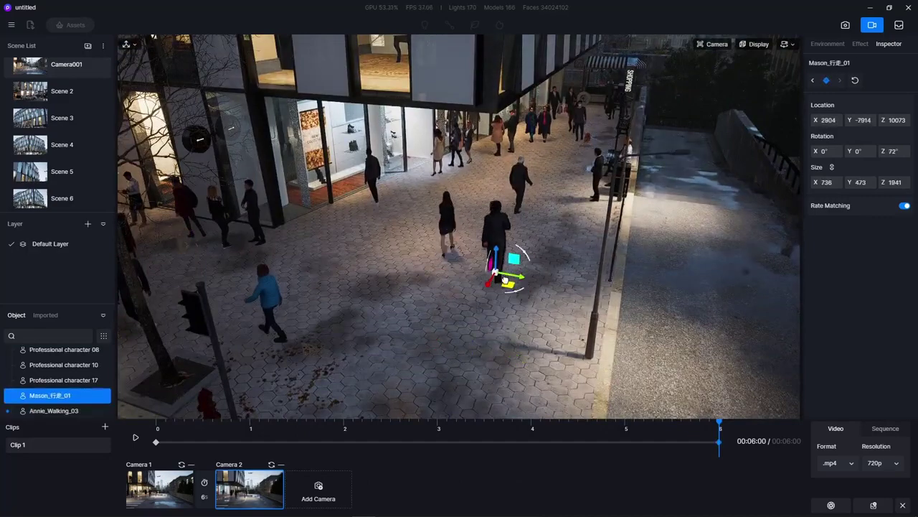
scroll(558, 325, down, 5)
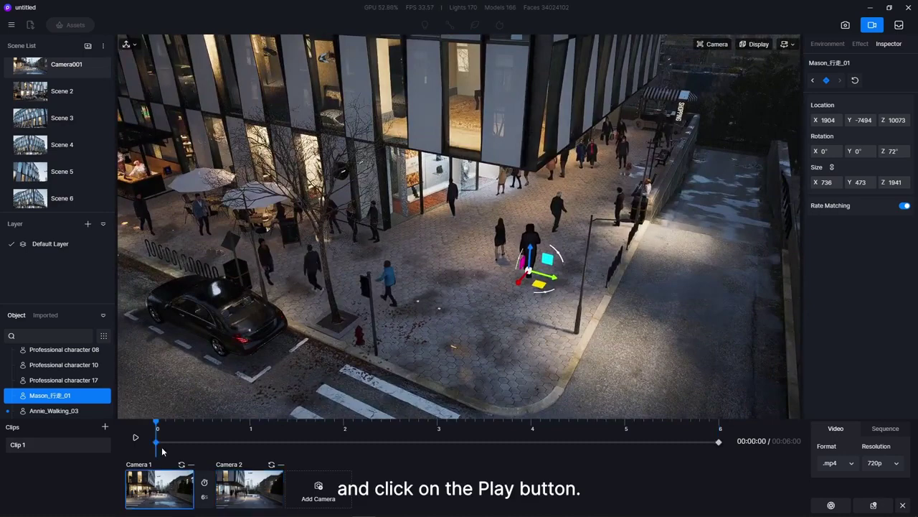
click(135, 437)
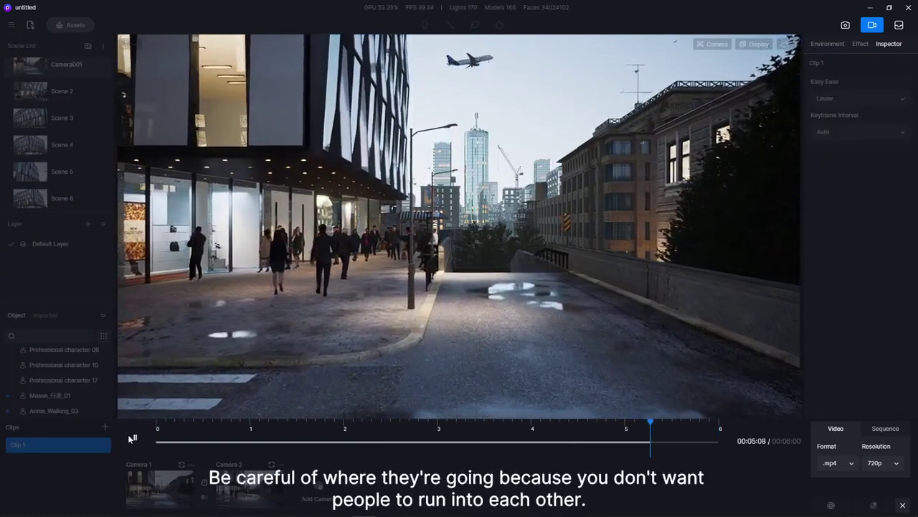
click(352, 262)
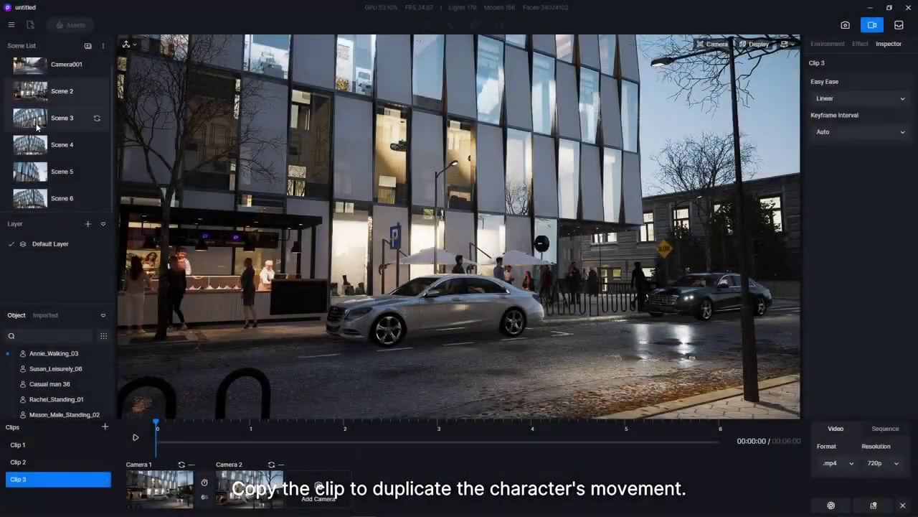
Switch to Scene 3, play its building clip preview, and bring up the render queue.
click(37, 127)
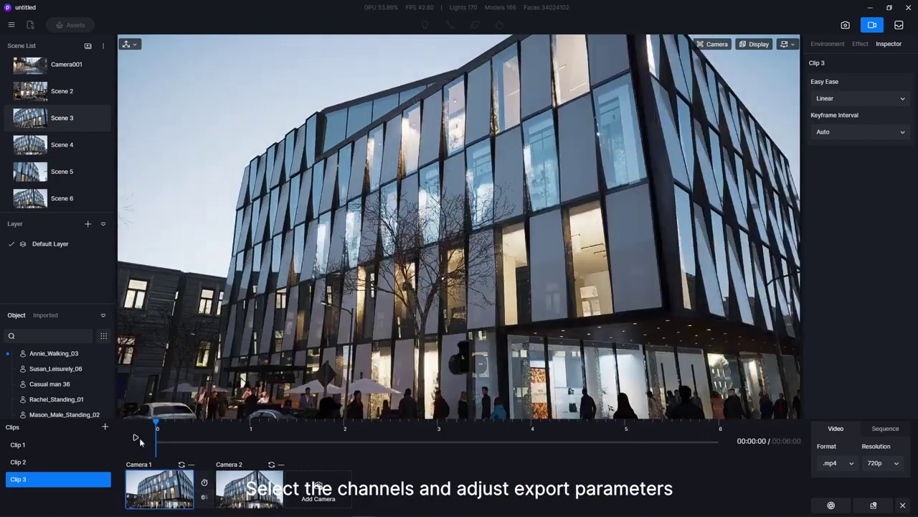
click(136, 437)
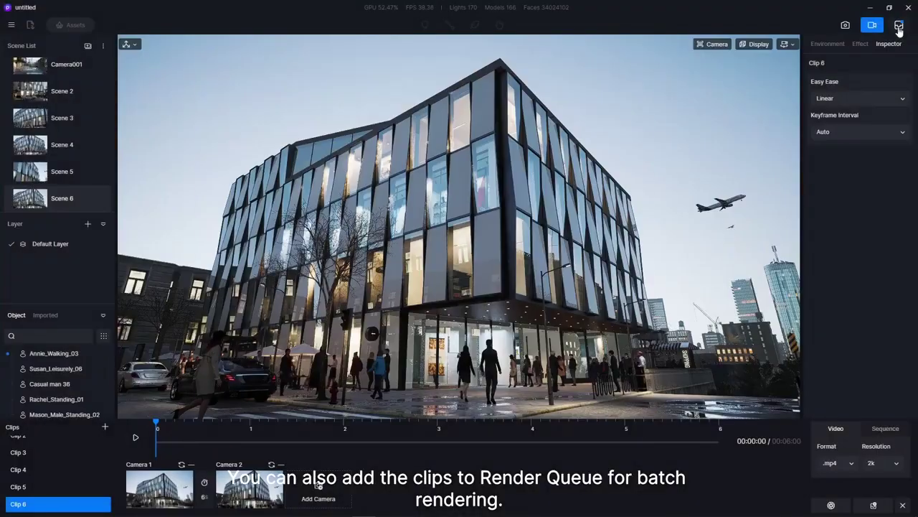
click(899, 26)
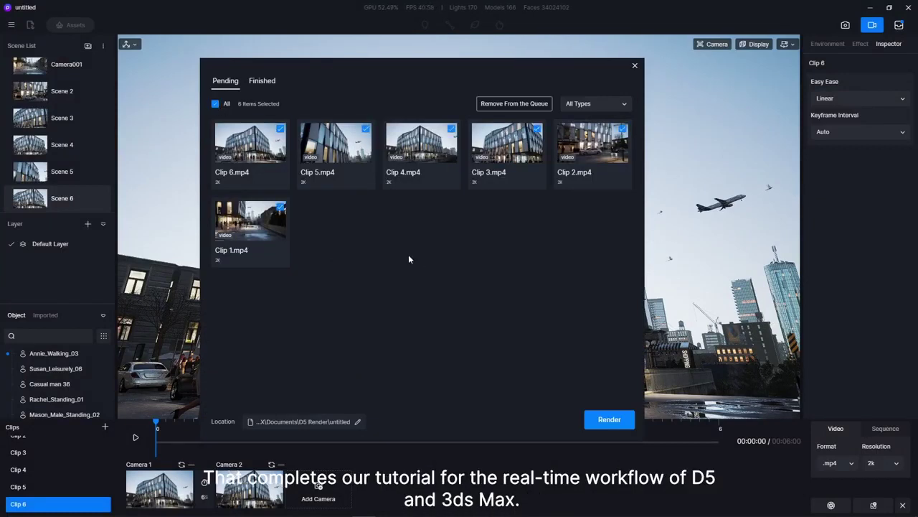
Launch the batch render of Clips 1 through 6 from the Render Queue.
click(609, 419)
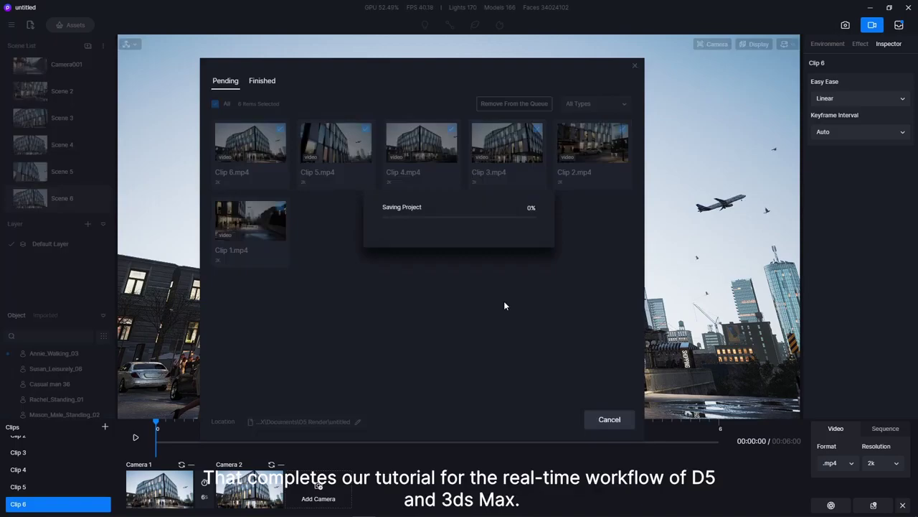